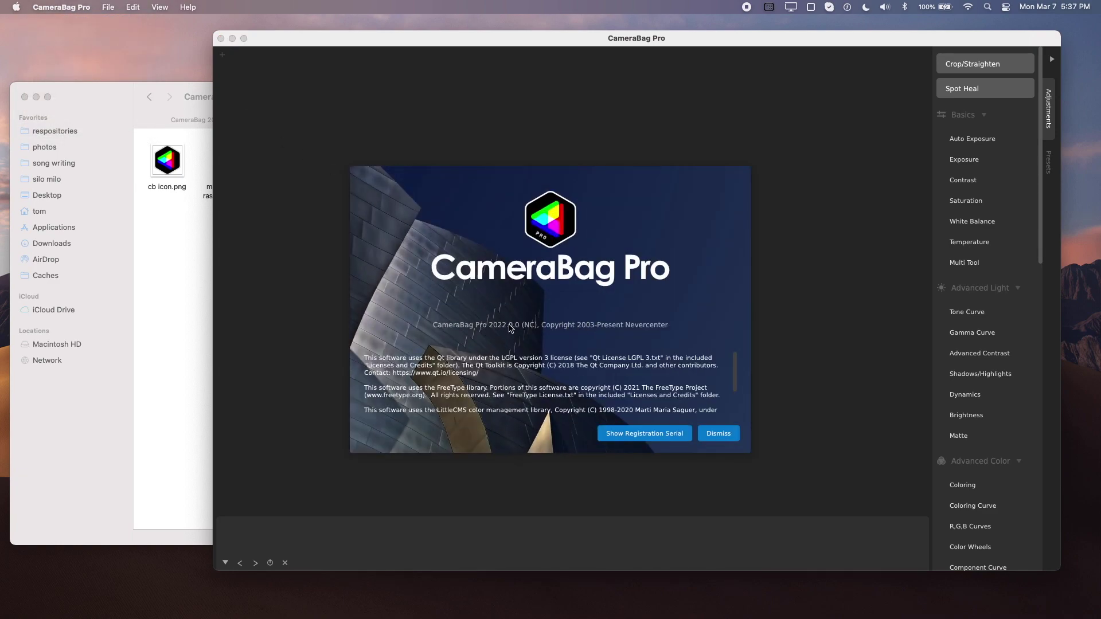
Step: Dismiss the CameraBag Pro About dialog to reveal the empty workspace
{"action": "left_click", "coordinate": [720, 435]}
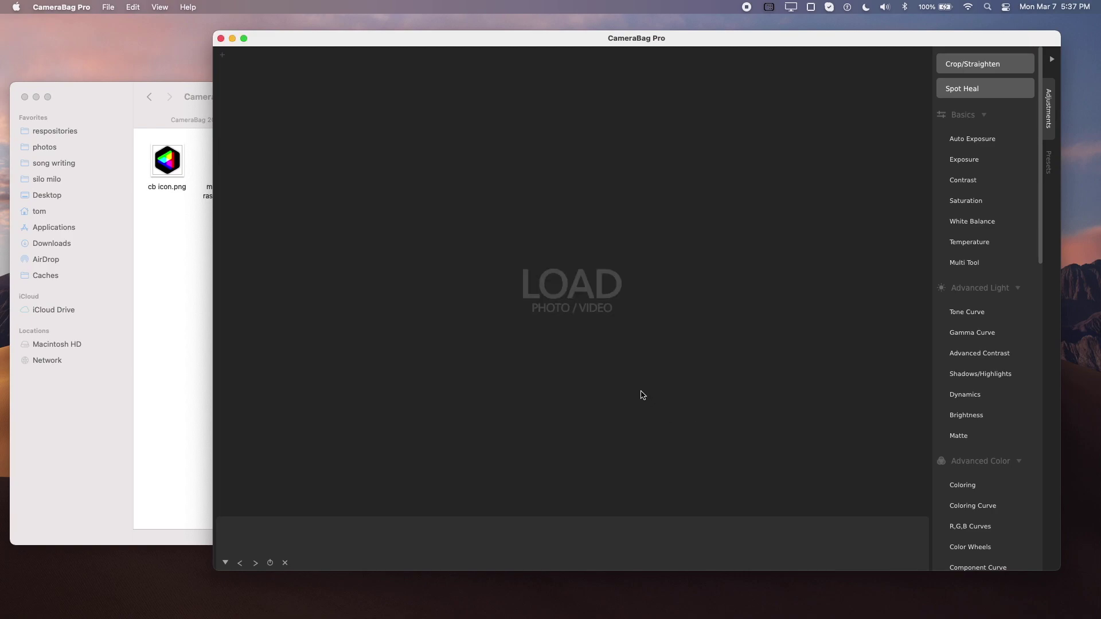
Step: Drag the snowy mountain-at-sunset JPG from Finder onto the CameraBag canvas
{"action": "left_click", "coordinate": [184, 342]}
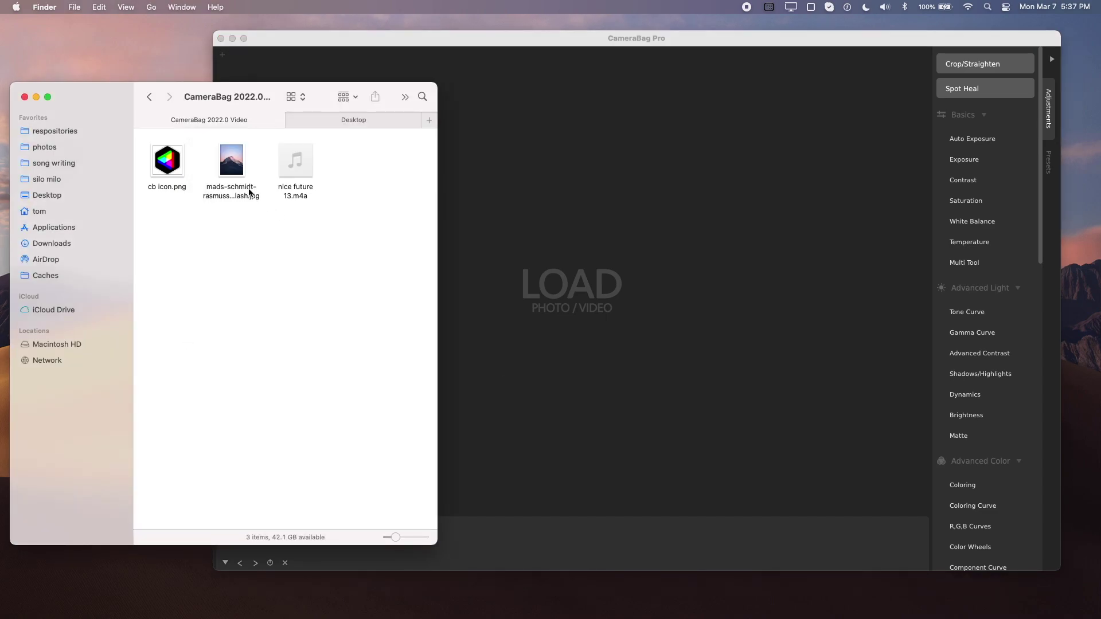
{"action": "mouse_move", "coordinate": [249, 193]}
{"action": "left_mouse_down"}
{"action": "mouse_move", "coordinate": [576, 181]}
{"action": "mouse_move", "coordinate": [567, 176]}
{"action": "left_mouse_up"}
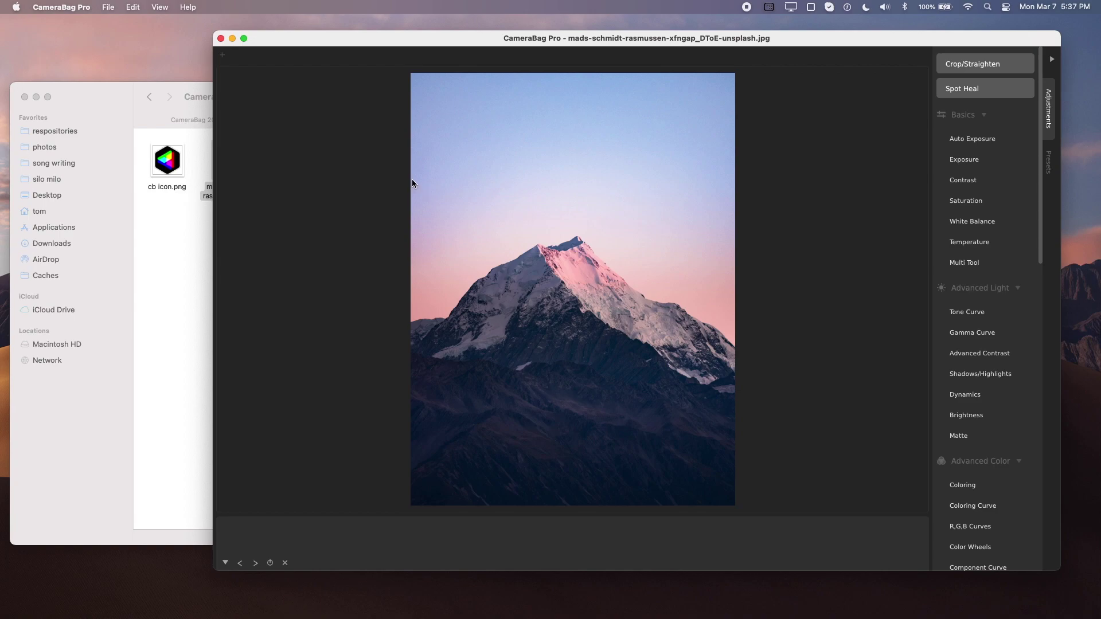
{"action": "left_click", "coordinate": [189, 247]}
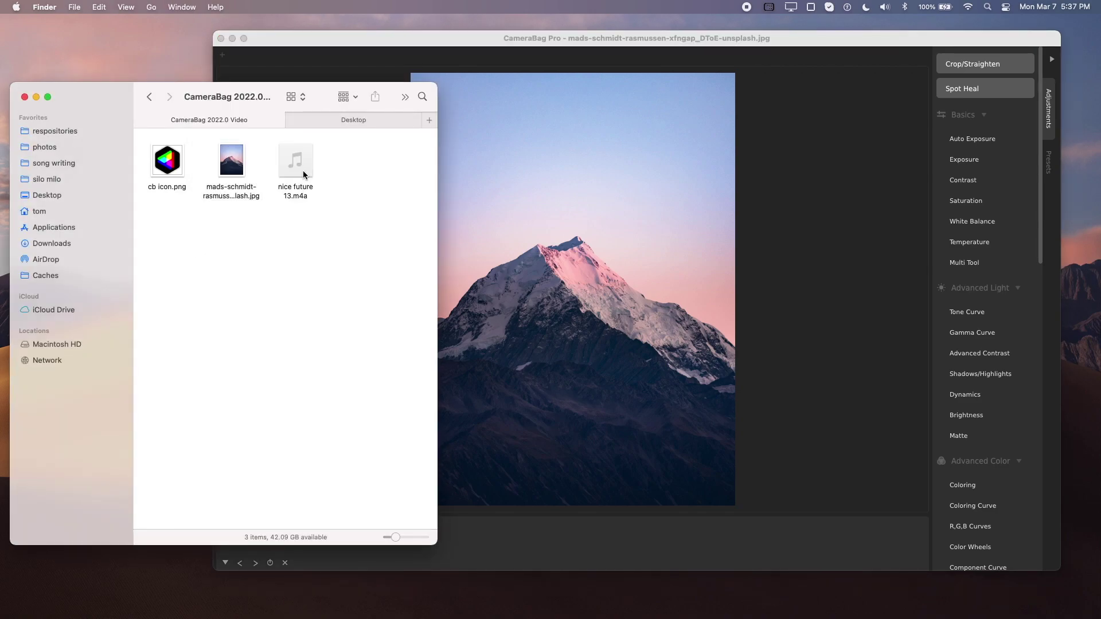
{"action": "left_click", "coordinate": [303, 172]}
{"action": "left_click", "coordinate": [492, 183]}
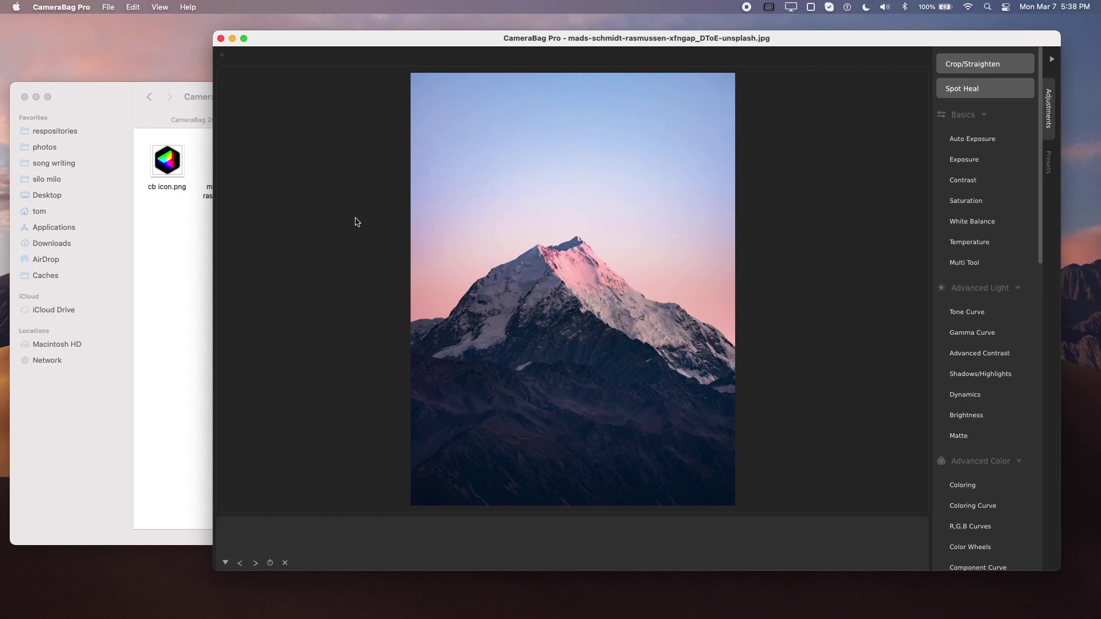
Step: Apply the Summer Flare 02 preset from the Presets gallery to the photo
{"action": "key", "text": "p"}
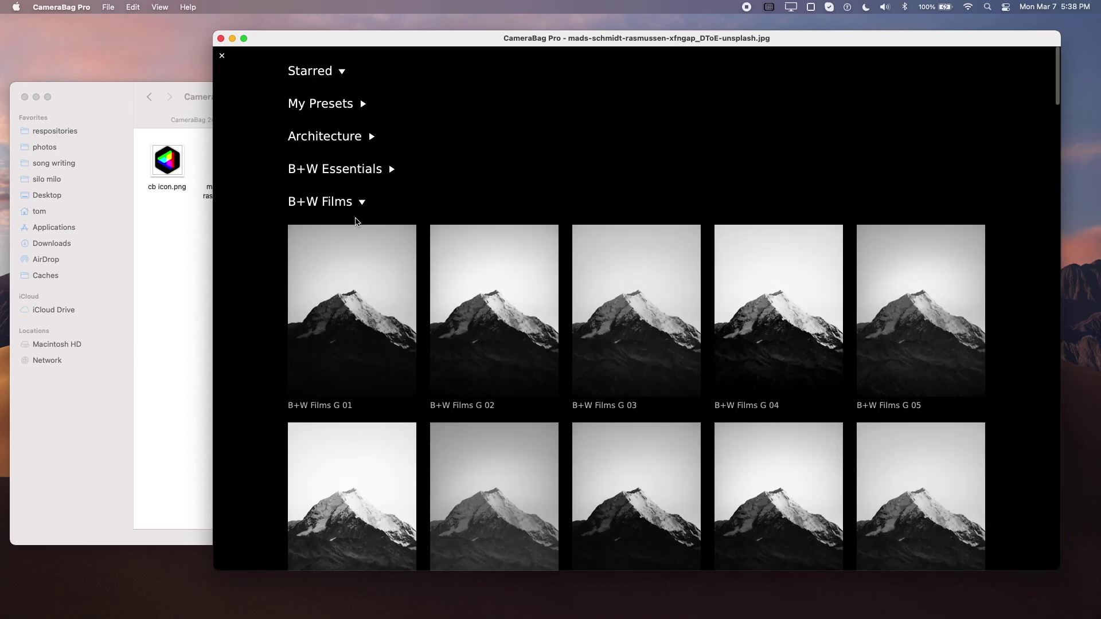
{"action": "scroll", "coordinate": [356, 221], "scroll_direction": "down", "scroll_amount": 5}
{"action": "scroll", "coordinate": [355, 222], "scroll_direction": "down", "scroll_amount": 5}
{"action": "scroll", "coordinate": [355, 221], "scroll_direction": "down", "scroll_amount": 5}
{"action": "scroll", "coordinate": [356, 221], "scroll_direction": "down", "scroll_amount": 5}
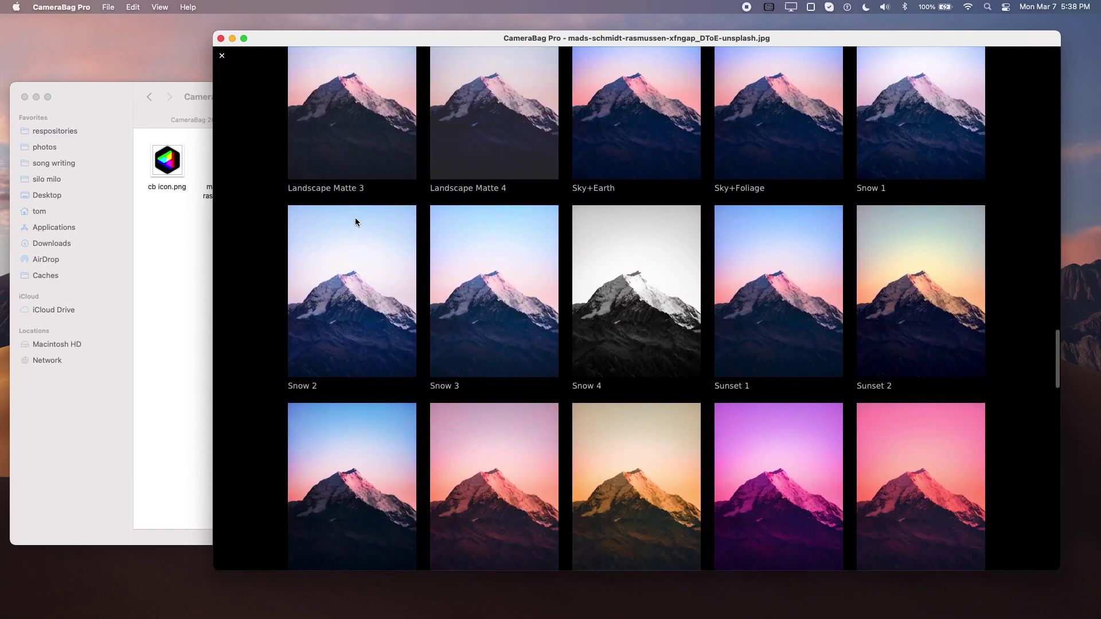
{"action": "scroll", "coordinate": [355, 222], "scroll_direction": "down", "scroll_amount": 5}
{"action": "scroll", "coordinate": [356, 222], "scroll_direction": "down", "scroll_amount": 5}
{"action": "scroll", "coordinate": [355, 222], "scroll_direction": "down", "scroll_amount": 5}
{"action": "scroll", "coordinate": [355, 222], "scroll_direction": "up", "scroll_amount": 5}
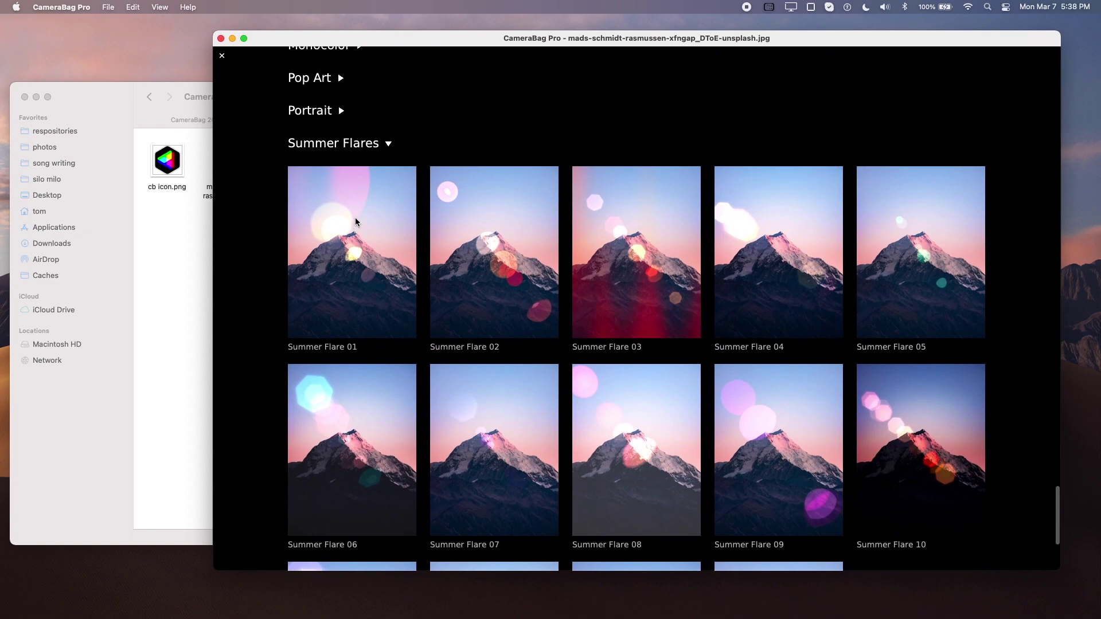
{"action": "left_click", "coordinate": [469, 258]}
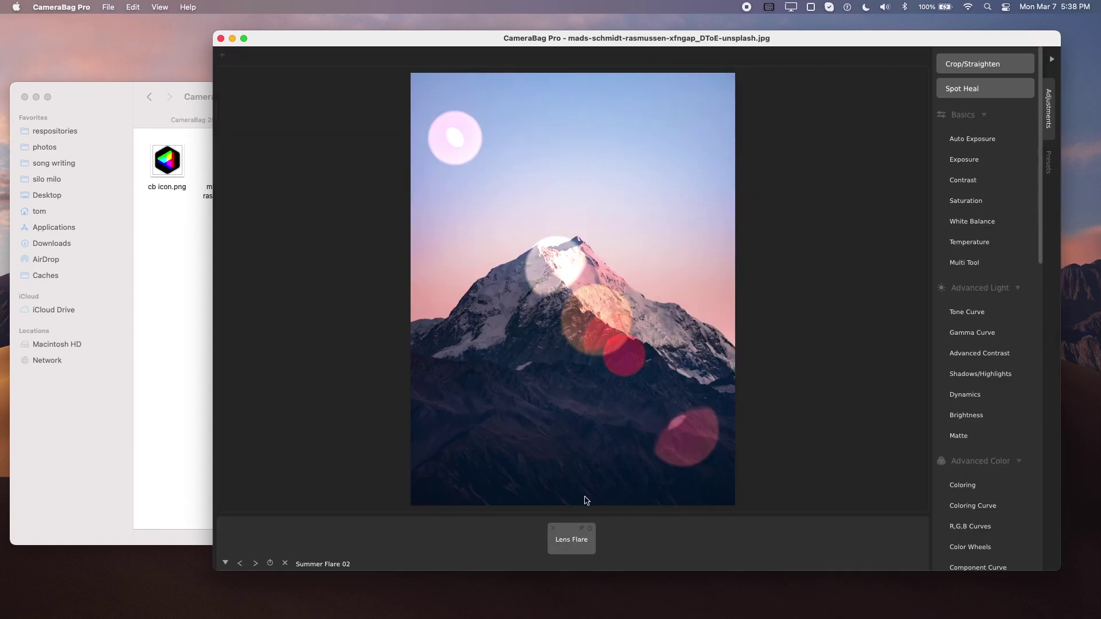
Step: Move the lens flare source to the right edge and lower its Amount to about 30
{"action": "left_click", "coordinate": [561, 549]}
{"action": "mouse_move", "coordinate": [433, 113]}
{"action": "left_mouse_down"}
{"action": "mouse_move", "coordinate": [663, 179]}
{"action": "mouse_move", "coordinate": [737, 339]}
{"action": "mouse_move", "coordinate": [511, 185]}
{"action": "mouse_move", "coordinate": [764, 175]}
{"action": "left_mouse_up"}
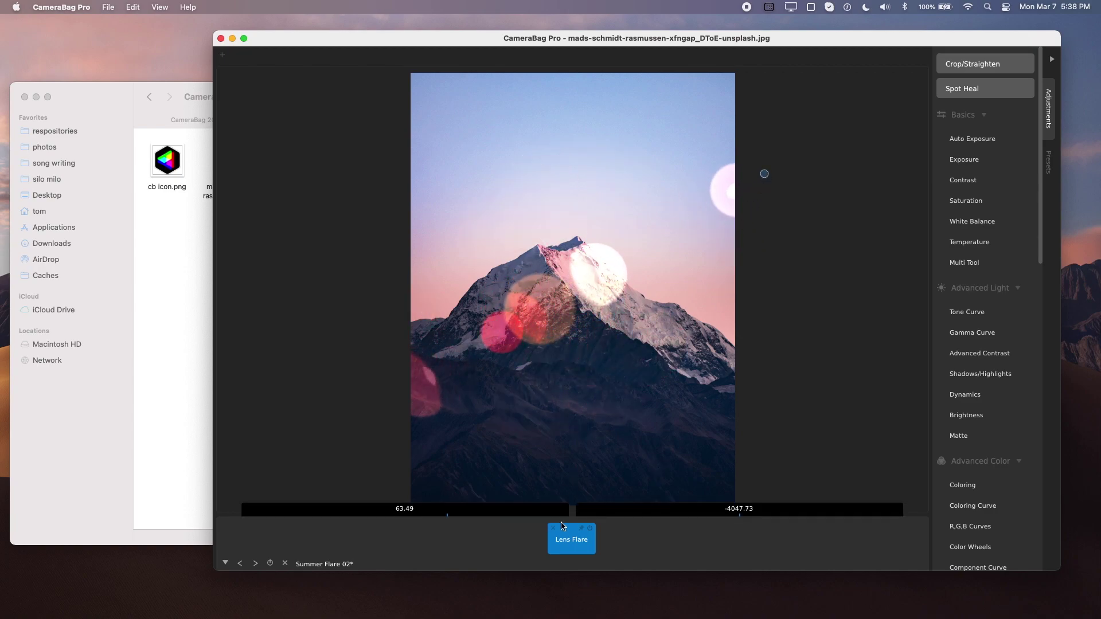
{"action": "left_click_drag", "start_coordinate": [393, 492], "coordinate": [331, 494]}
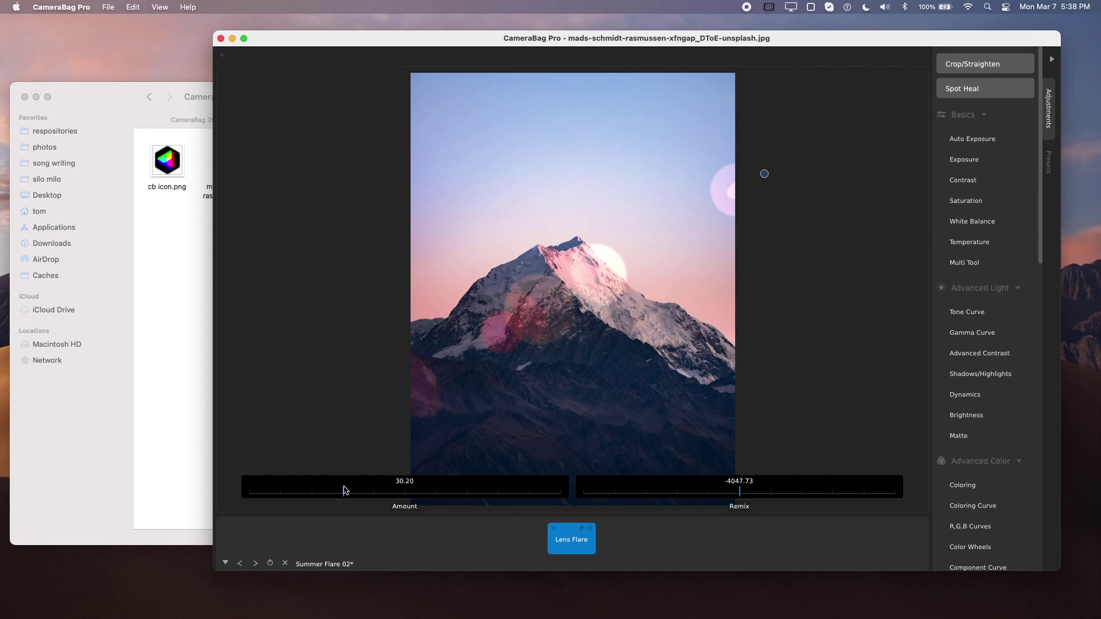
{"action": "left_click", "coordinate": [458, 532]}
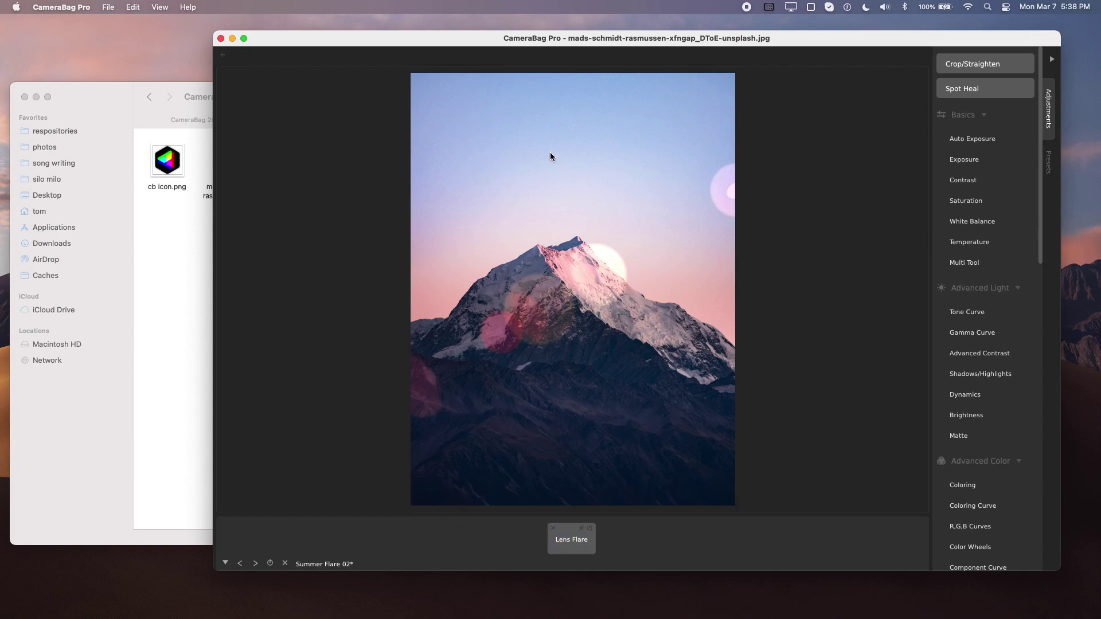
Step: Start File > Create Video Using Audio File with nice future 13.m4a as soundtrack
{"action": "left_click", "coordinate": [115, 5]}
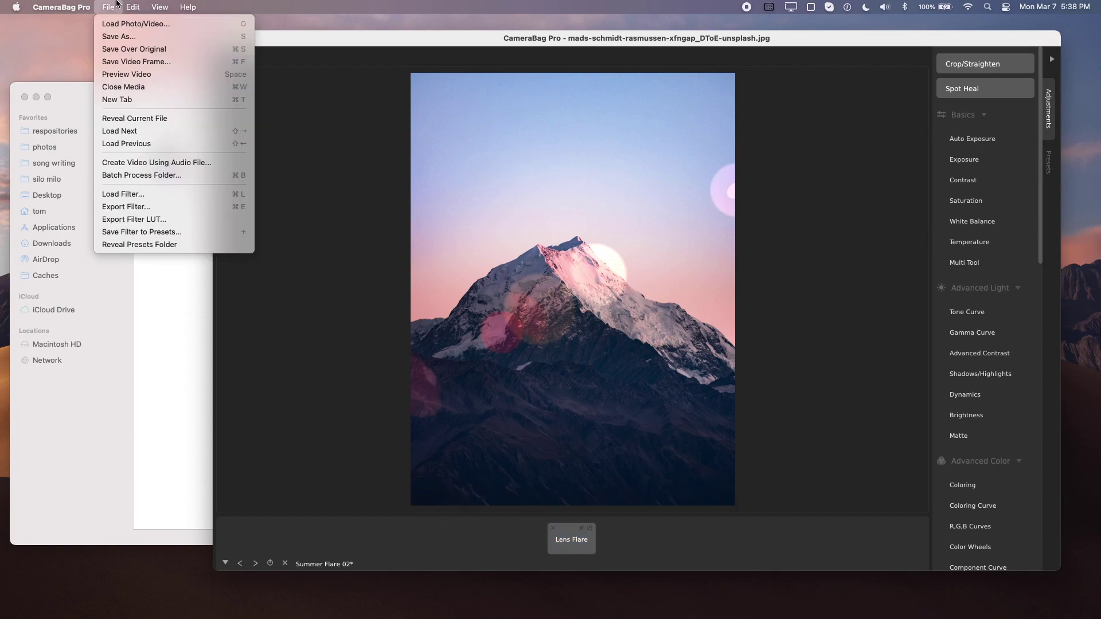
{"action": "left_click", "coordinate": [177, 163]}
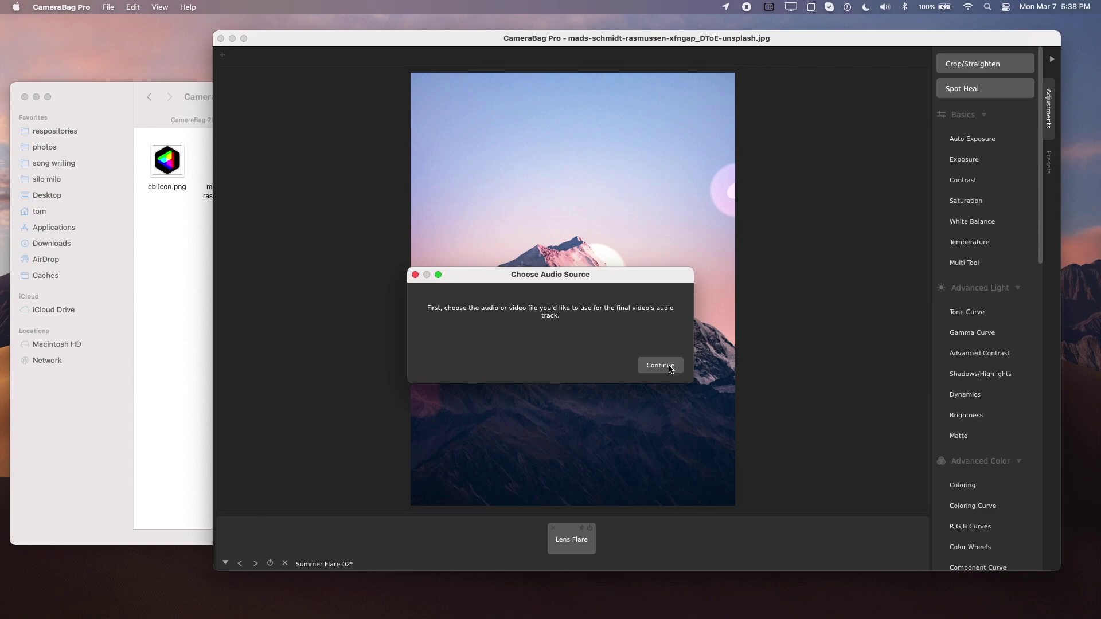
{"action": "left_click", "coordinate": [669, 367]}
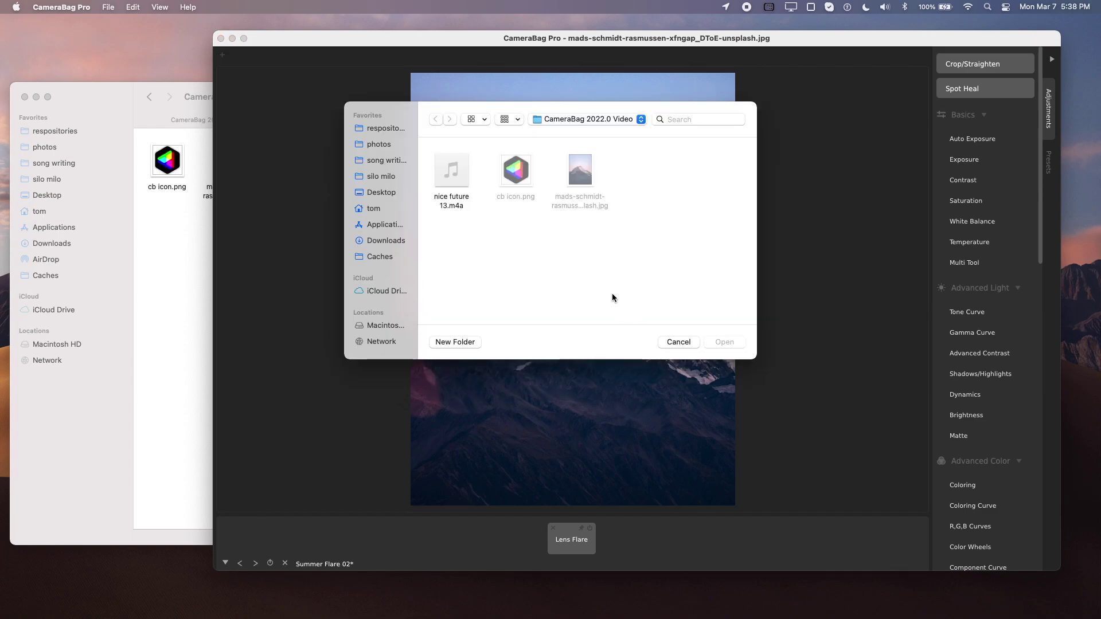
{"action": "left_click", "coordinate": [455, 174]}
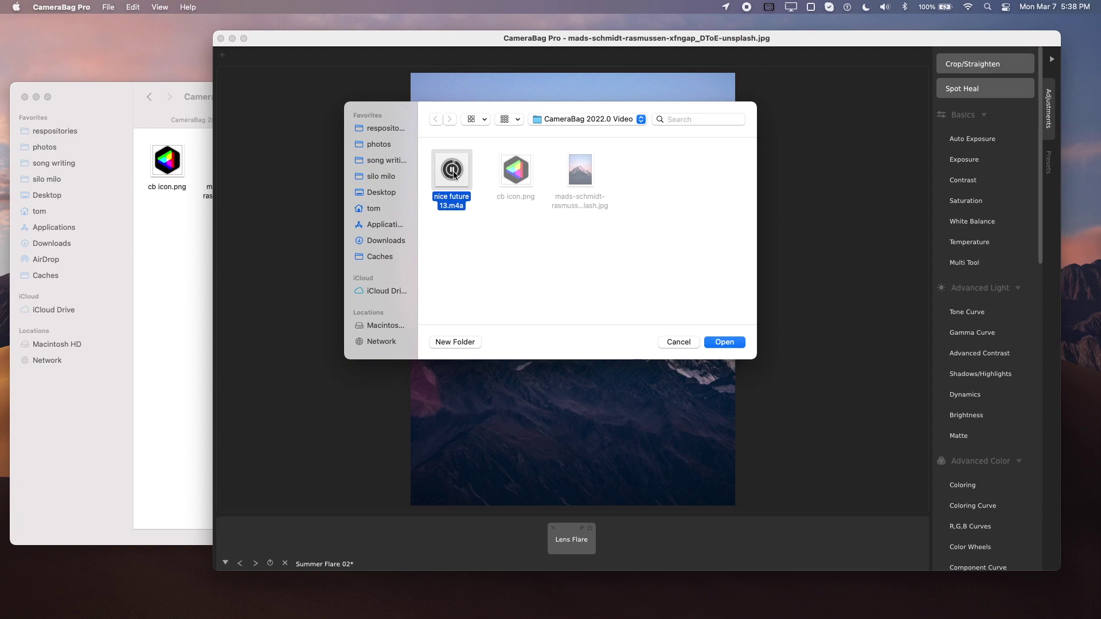
{"action": "left_click", "coordinate": [453, 174]}
{"action": "left_click", "coordinate": [739, 341]}
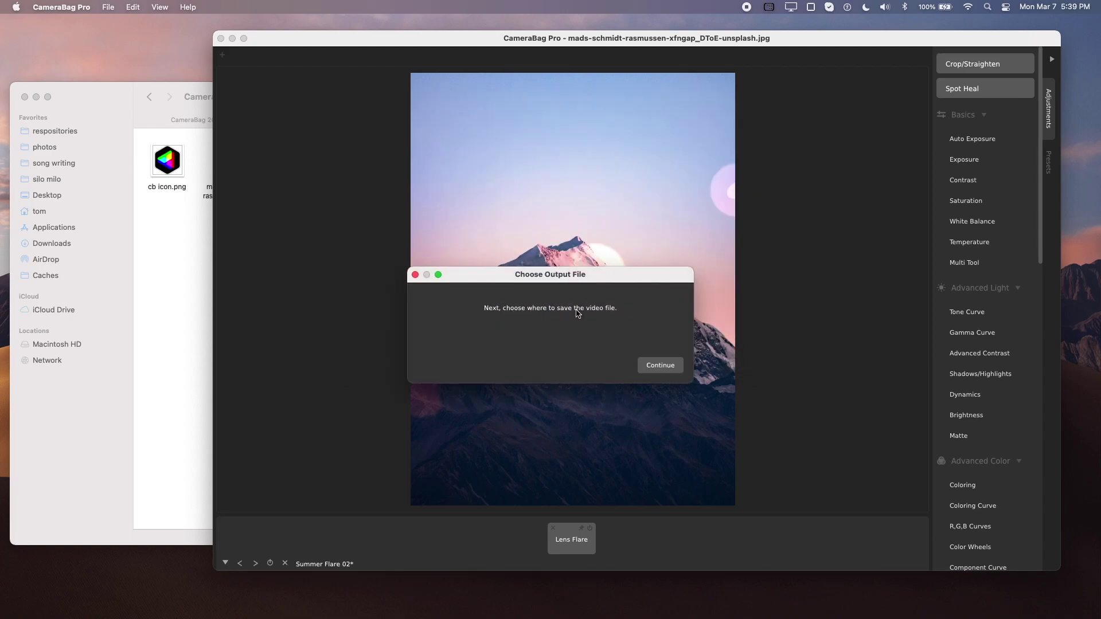
Step: Set the video Height to 2000 with h.264 (mov) as the file type
{"action": "left_click", "coordinate": [660, 366]}
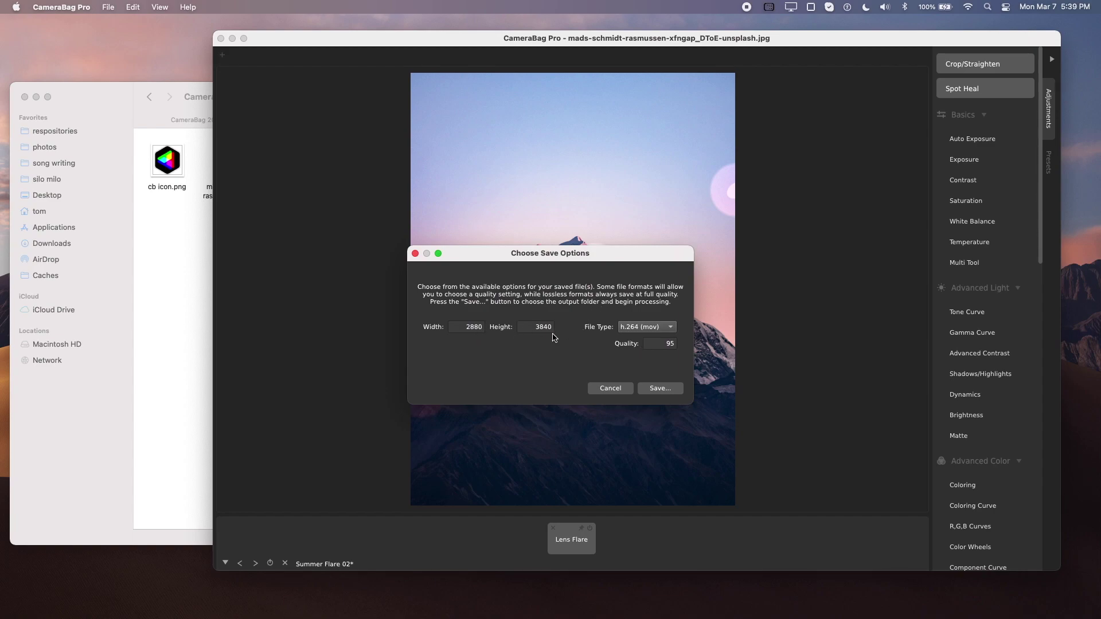
{"action": "double_click", "coordinate": [543, 322]}
{"action": "key", "text": "BackSpace"}
{"action": "type", "text": "2000"}
{"action": "left_click", "coordinate": [647, 331]}
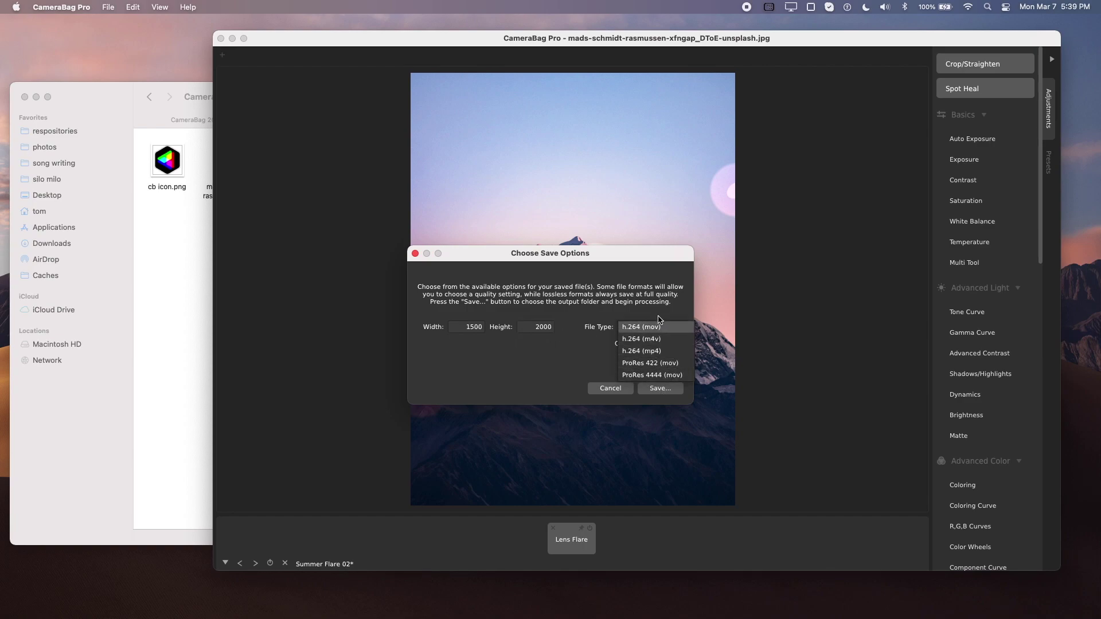
{"action": "left_click", "coordinate": [653, 331]}
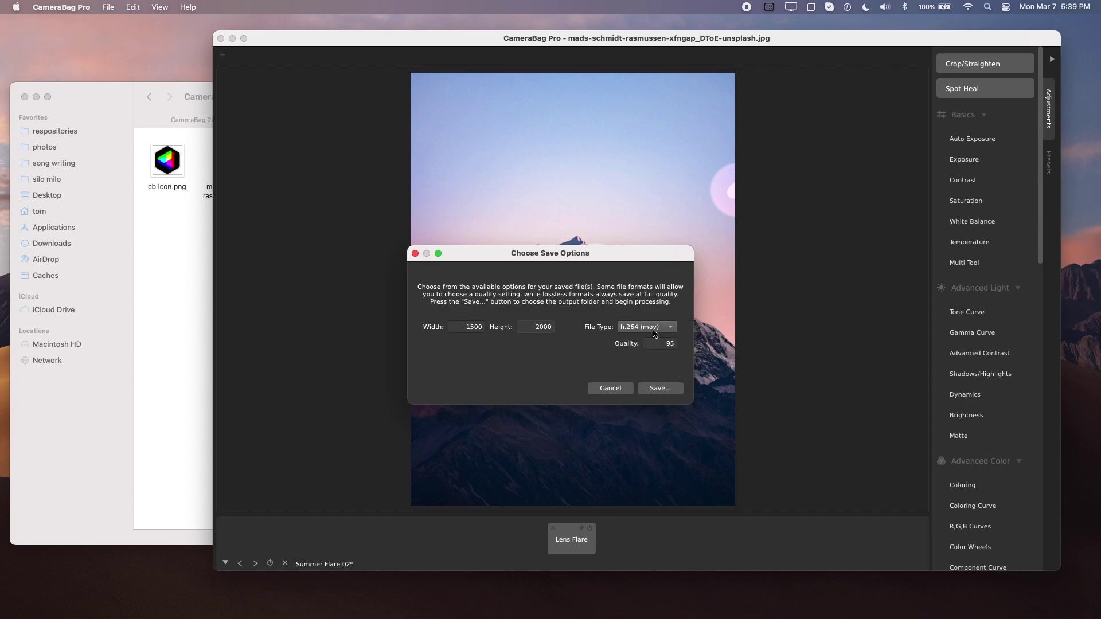
Step: Save the video as full video.mov to start rendering
{"action": "left_click", "coordinate": [660, 389]}
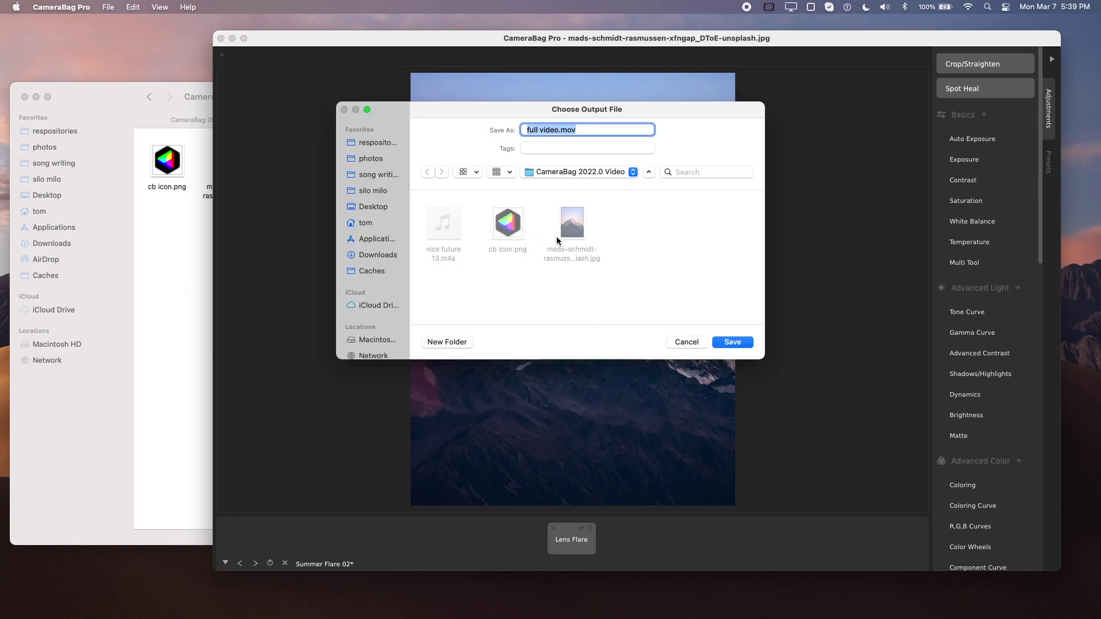
{"action": "left_click", "coordinate": [555, 131]}
{"action": "left_click", "coordinate": [732, 342]}
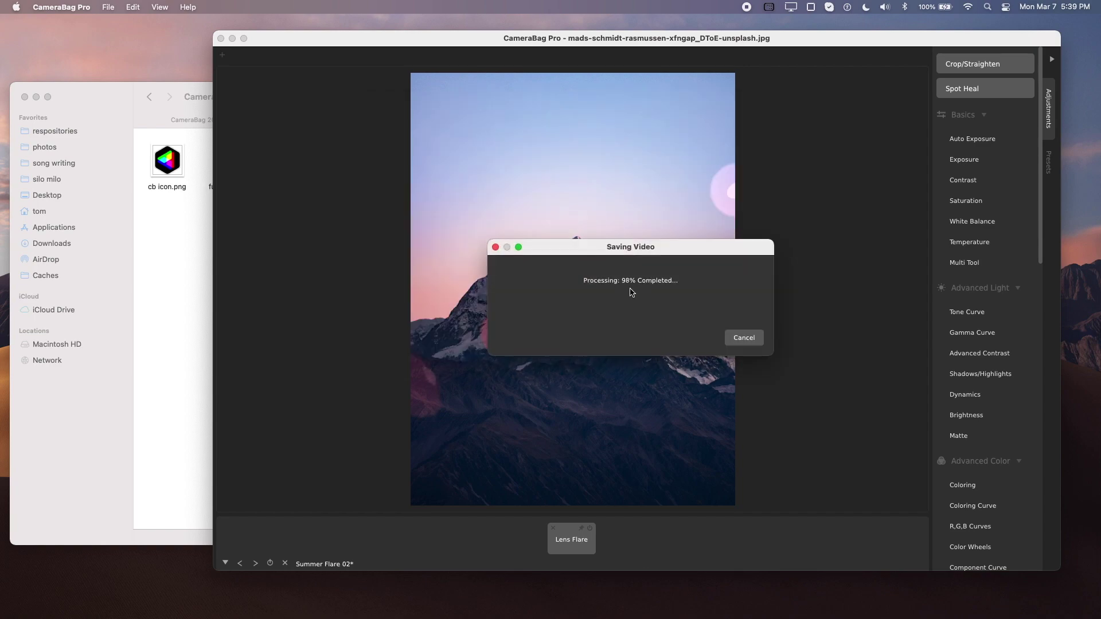
Step: Open full video.mov from Finder in QuickTime and shrink and reposition its window
{"action": "left_click", "coordinate": [188, 287]}
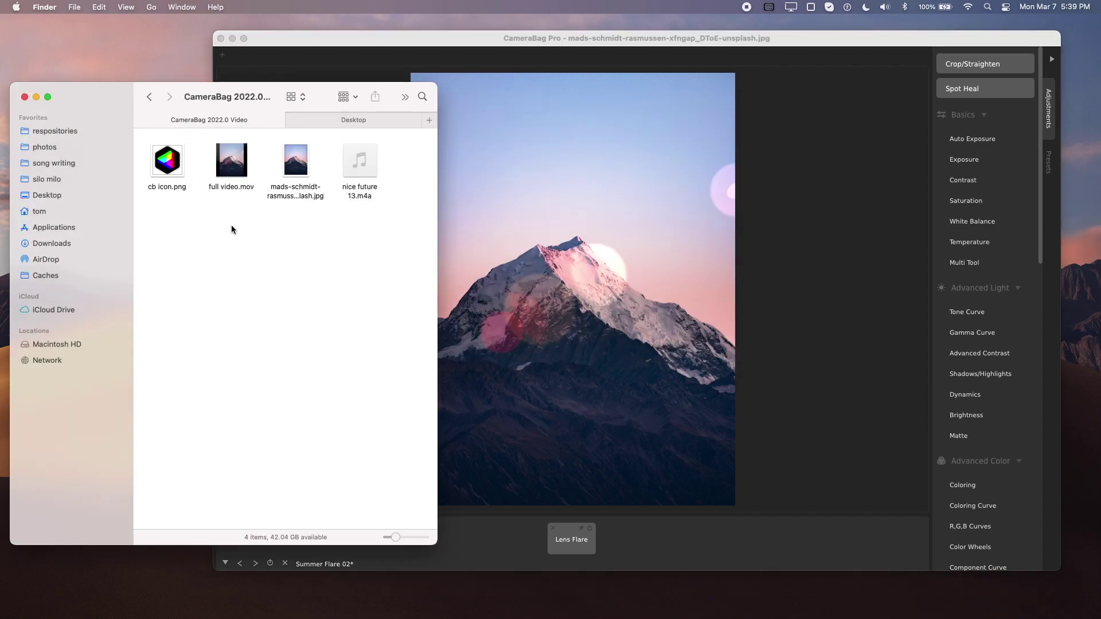
{"action": "left_click", "coordinate": [243, 175]}
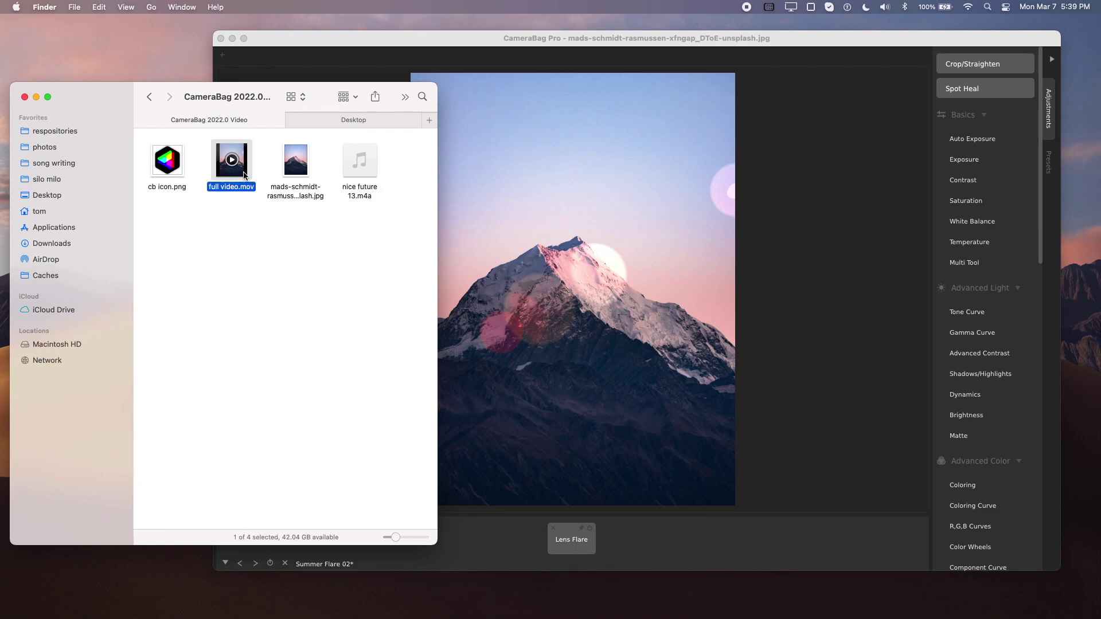
{"action": "double_click", "coordinate": [244, 175]}
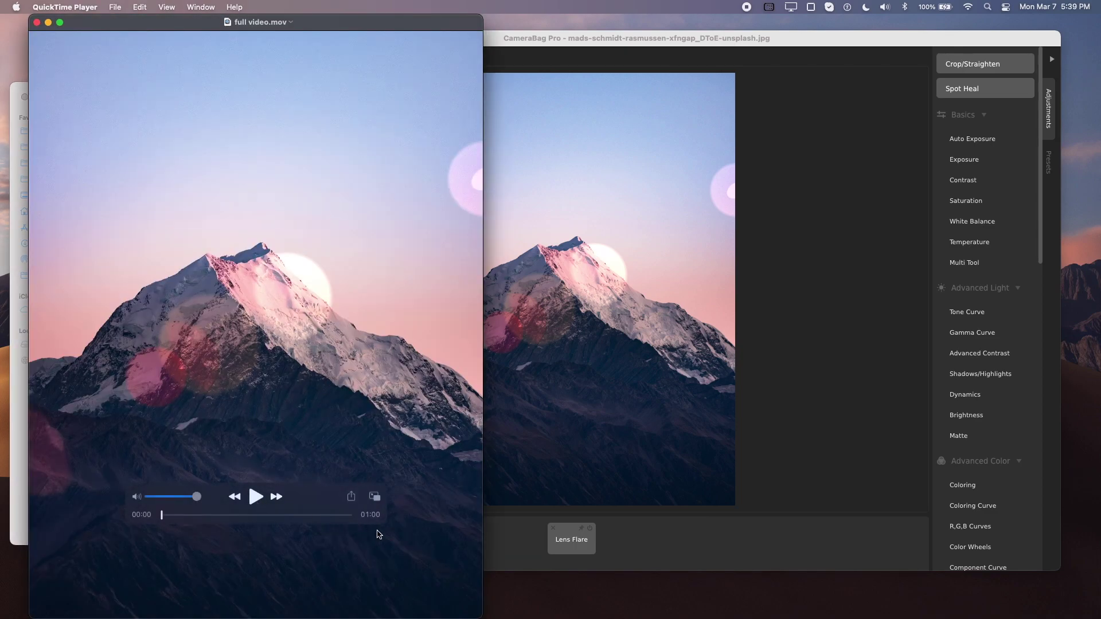
{"action": "left_click_drag", "start_coordinate": [479, 617], "coordinate": [409, 520]}
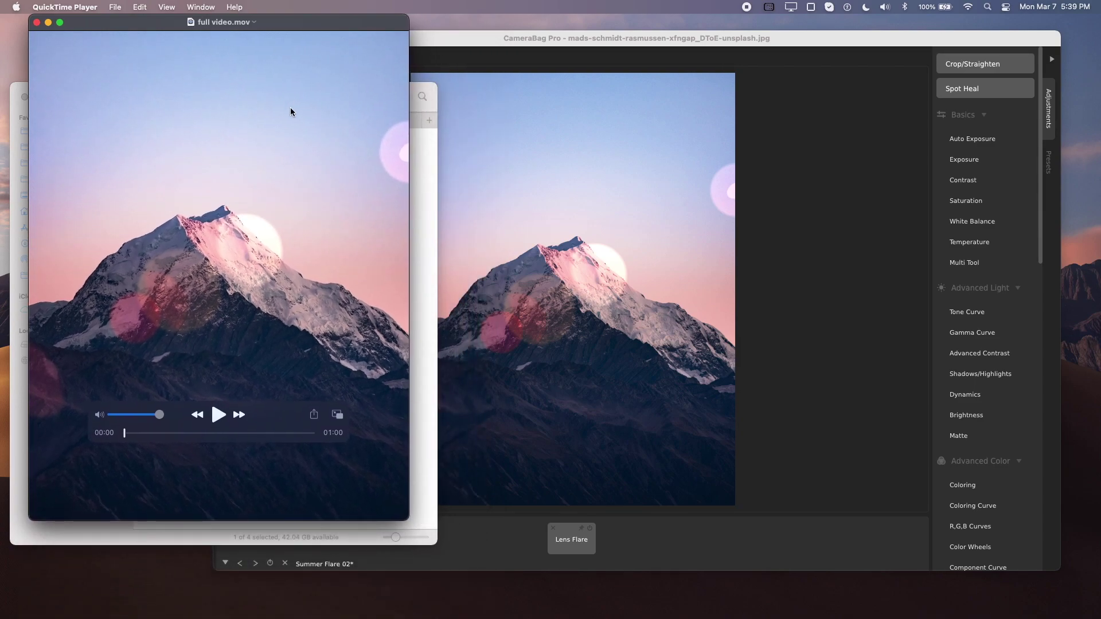
{"action": "left_click_drag", "start_coordinate": [299, 34], "coordinate": [385, 81]}
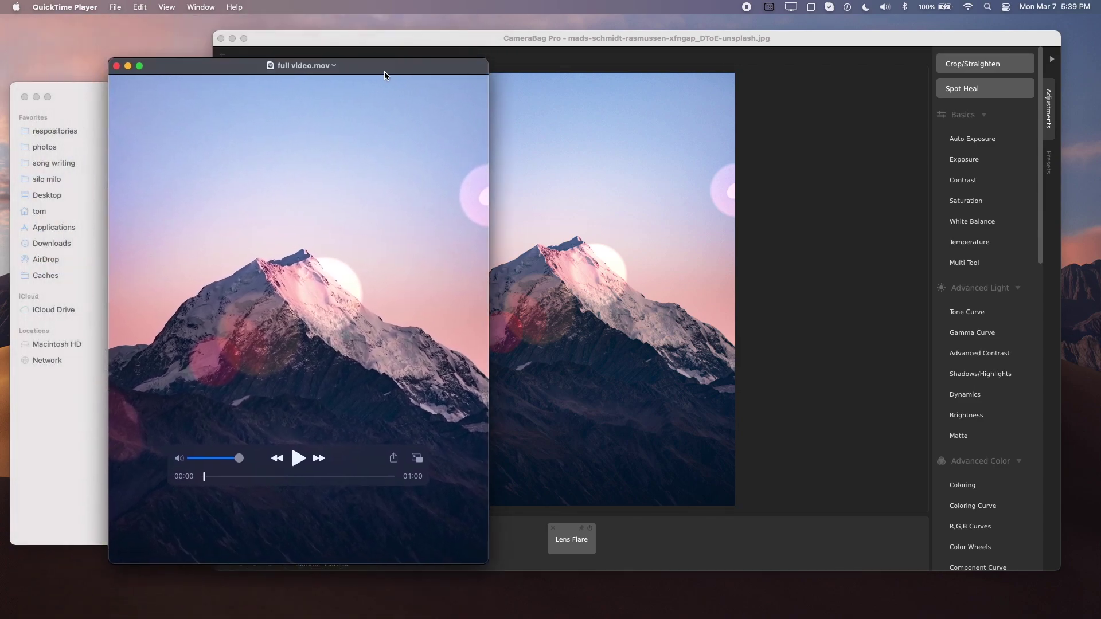
Step: Play the video, scrub to near the end, and pause around 0:53
{"action": "left_click", "coordinate": [309, 464]}
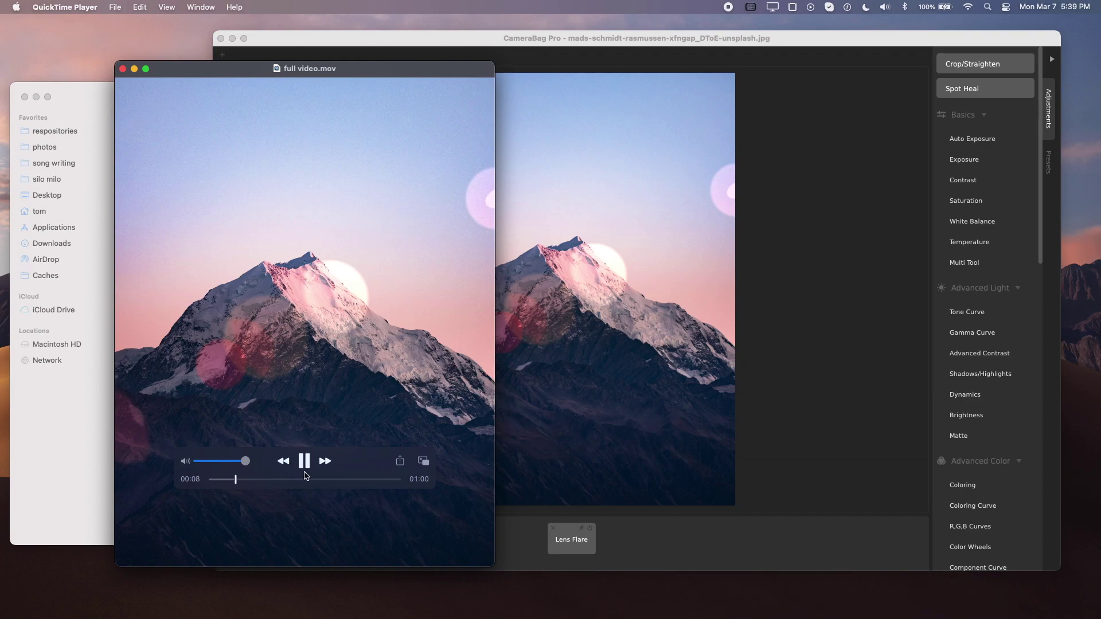
{"action": "left_click_drag", "start_coordinate": [307, 479], "coordinate": [373, 479]}
{"action": "left_click", "coordinate": [305, 462]}
{"action": "left_click", "coordinate": [305, 462]}
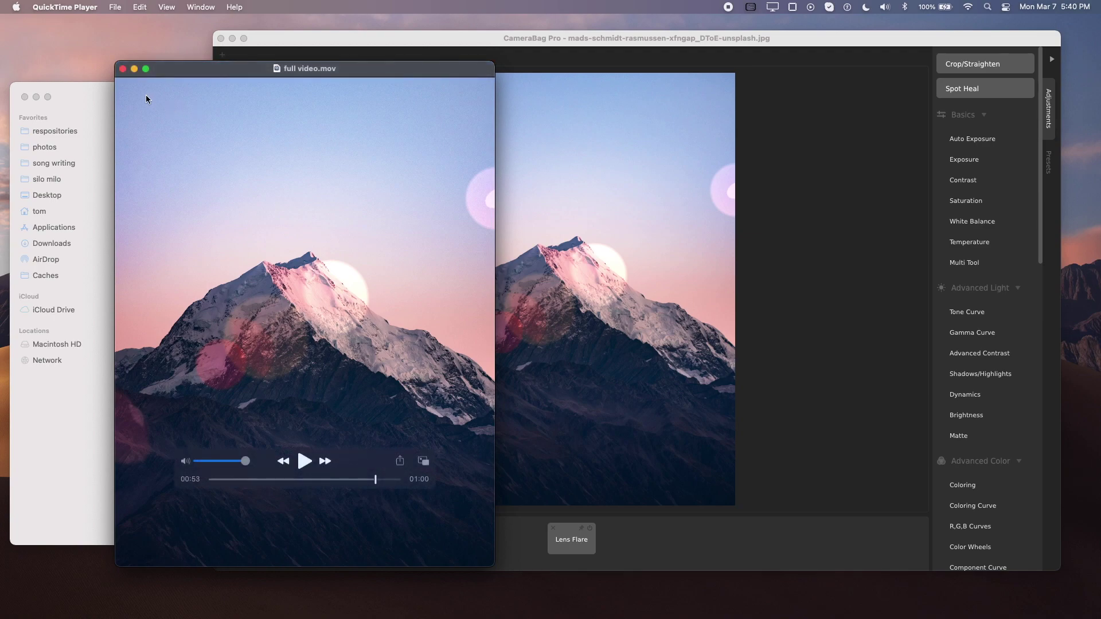
{"action": "left_click_drag", "start_coordinate": [180, 71], "coordinate": [172, 79]}
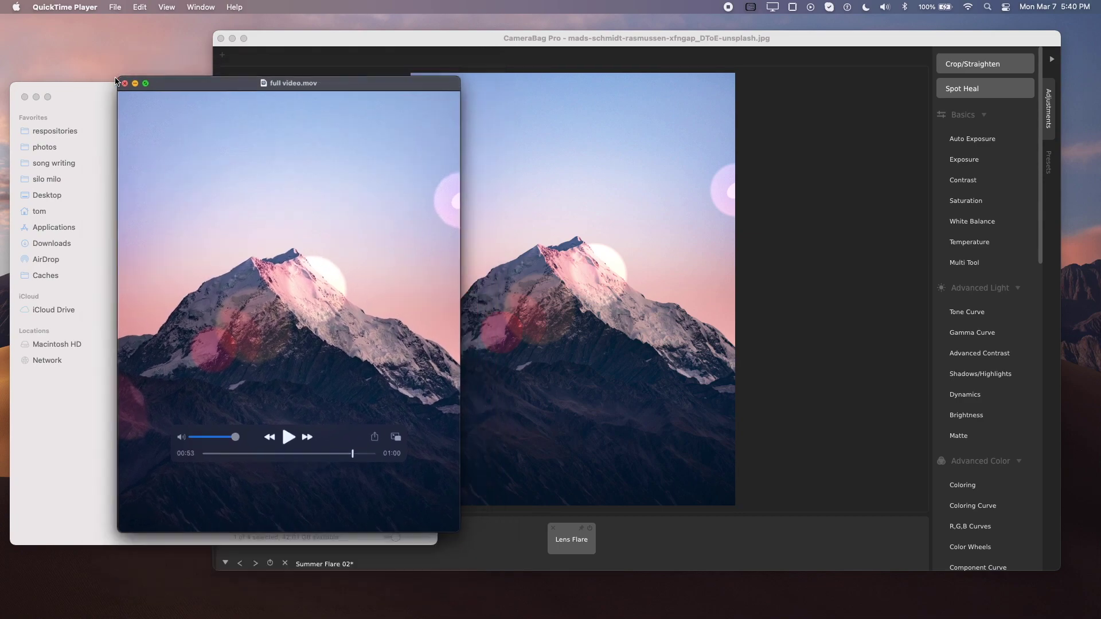
Step: Close the QuickTime video and add an Exact Size adjustment from Utility
{"action": "left_click", "coordinate": [114, 77]}
{"action": "left_click", "coordinate": [482, 218]}
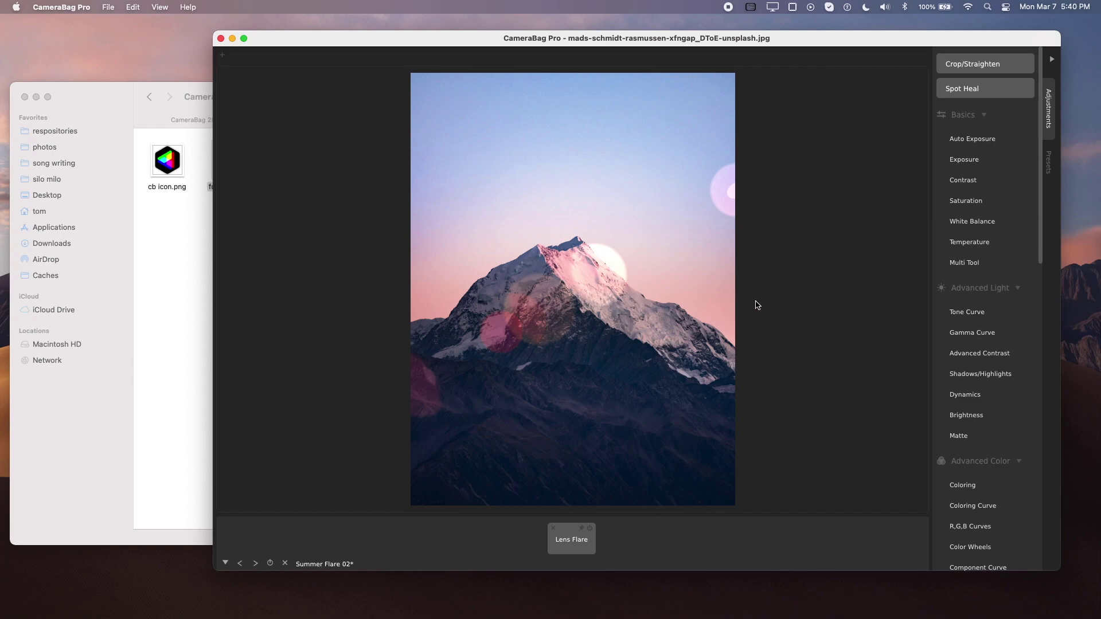
{"action": "scroll", "coordinate": [996, 300], "scroll_direction": "down", "scroll_amount": 3}
{"action": "scroll", "coordinate": [996, 301], "scroll_direction": "down", "scroll_amount": 10}
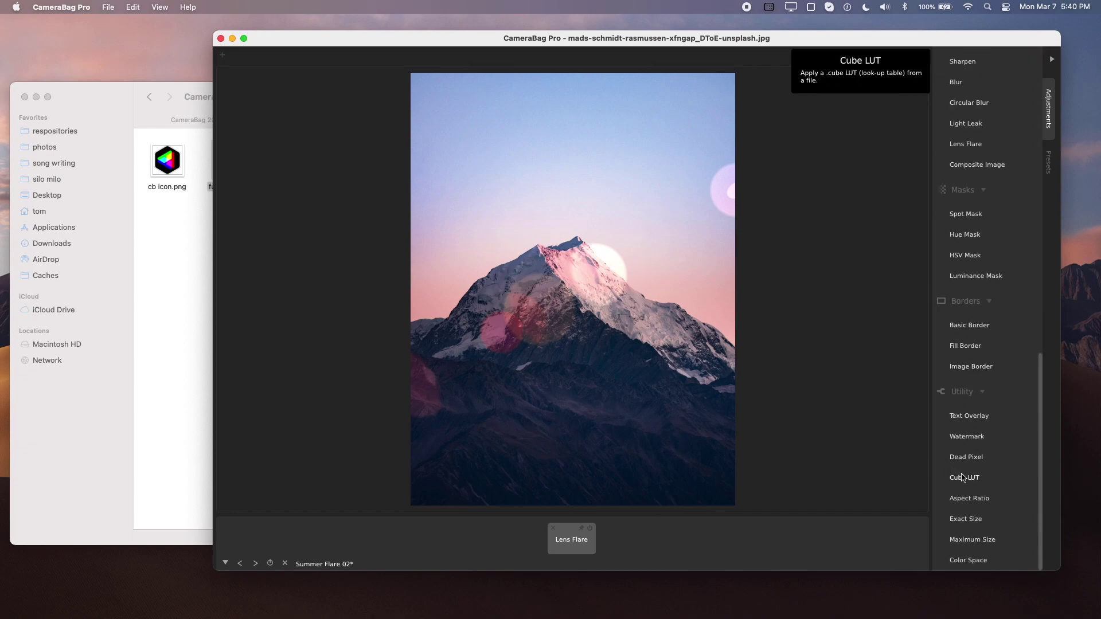
{"action": "left_click", "coordinate": [966, 519]}
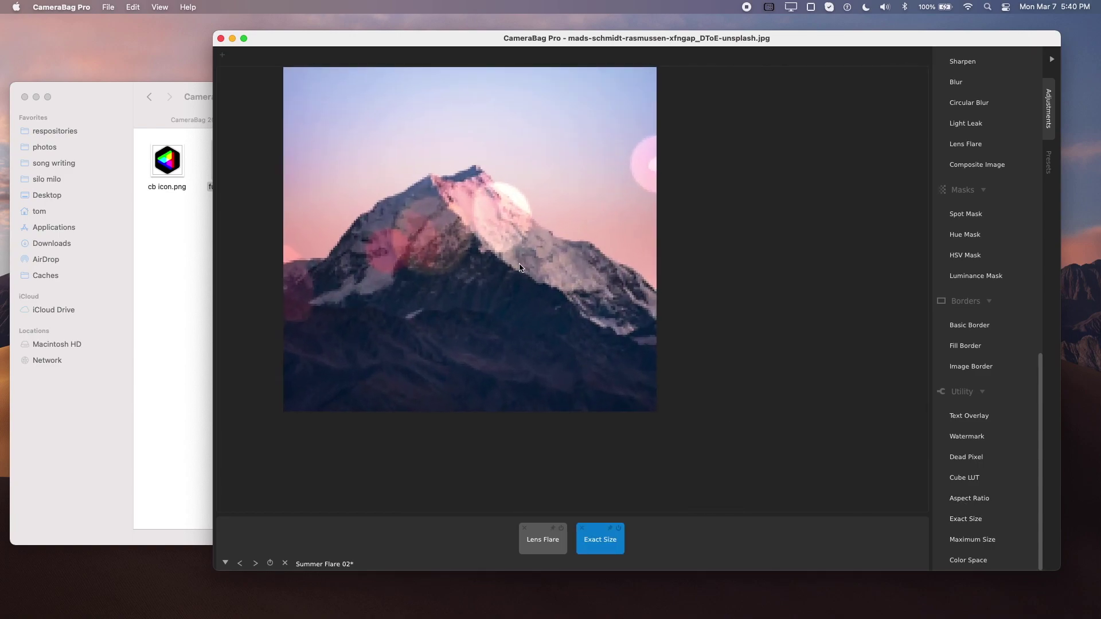
Step: Set the Exact Size width to 1920 and height to 1080
{"action": "left_click", "coordinate": [613, 552]}
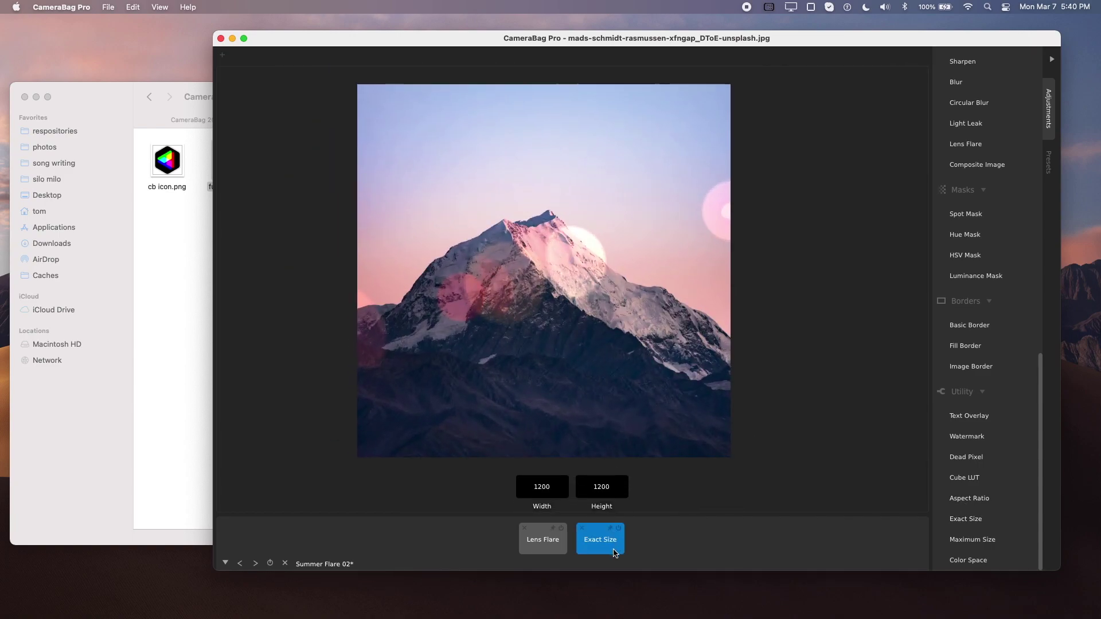
{"action": "double_click", "coordinate": [557, 486]}
{"action": "type", "text": "1"}
{"action": "type", "text": "20"}
{"action": "key", "text": "Tab"}
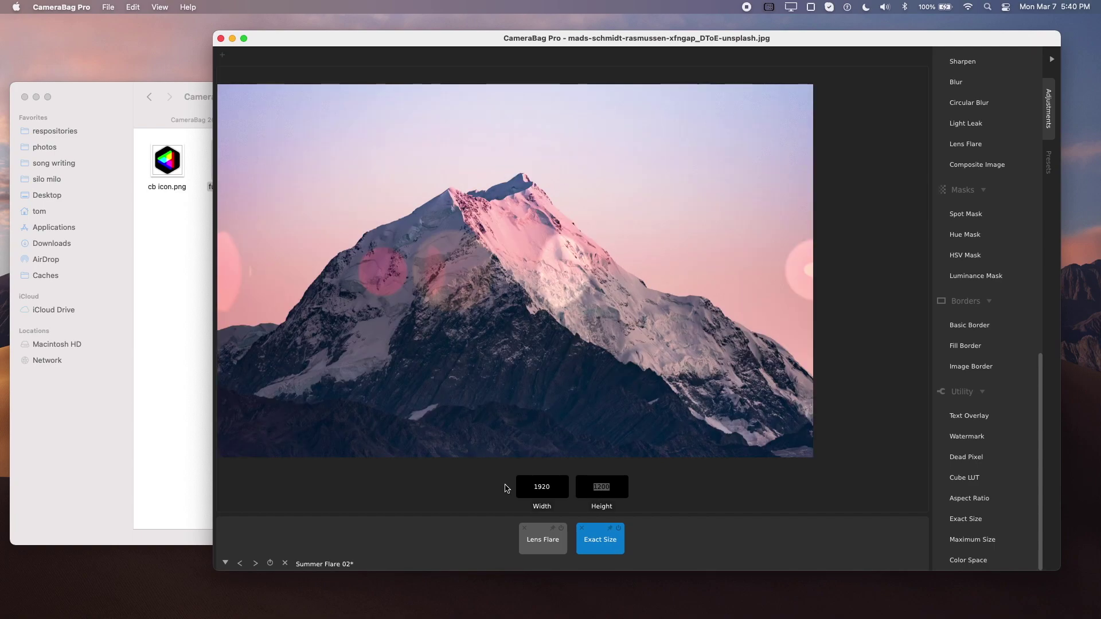
{"action": "type", "text": "1"}
{"action": "type", "text": "080"}
{"action": "key", "text": "Return"}
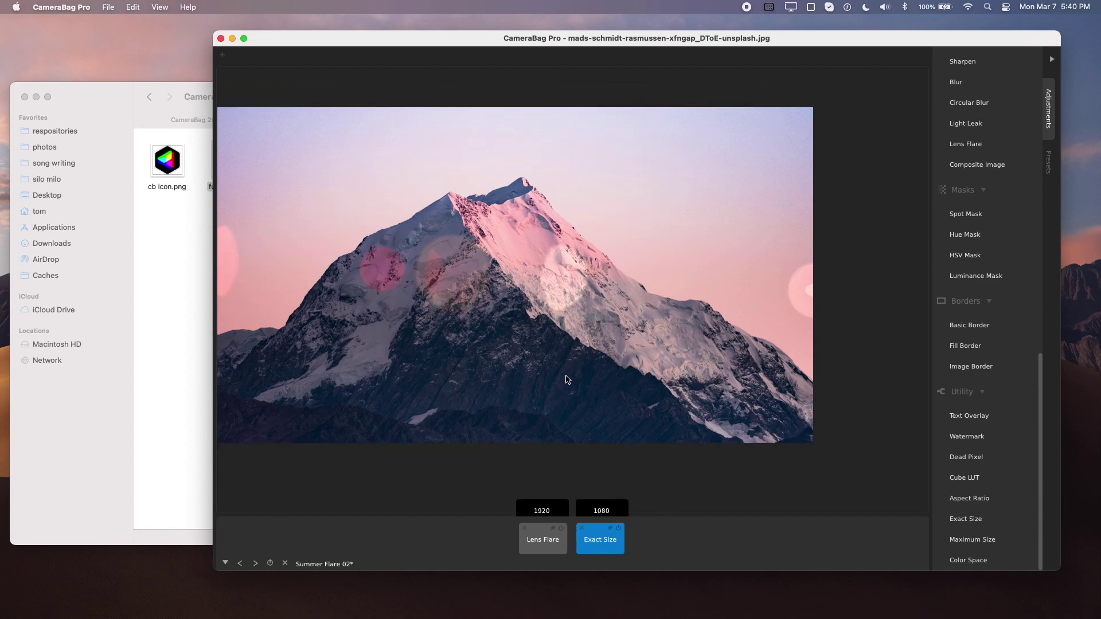
Step: Crop the photo to a 16:9 landscape frame around the peak, then recheck the 1920×1080 size
{"action": "left_click", "coordinate": [657, 550]}
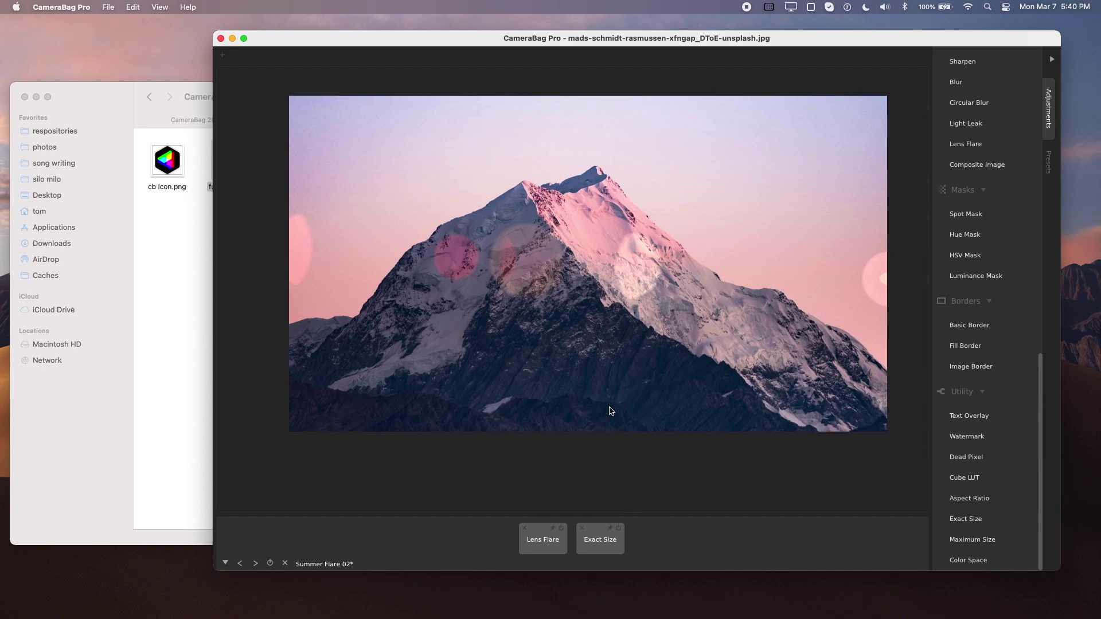
{"action": "scroll", "coordinate": [1000, 217], "scroll_direction": "up", "scroll_amount": 15}
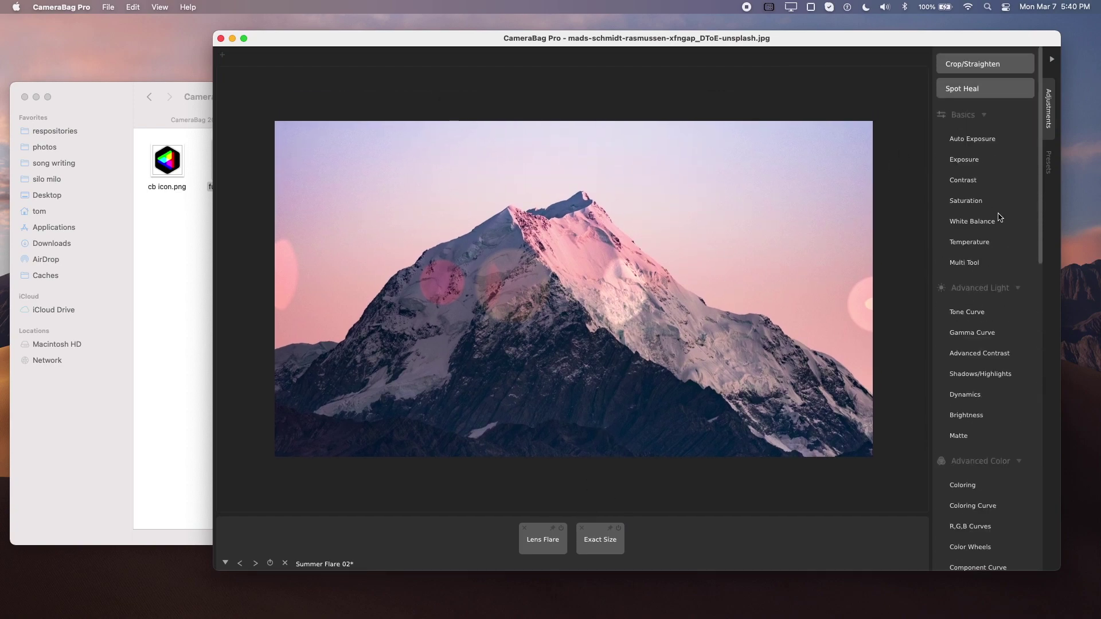
{"action": "left_click", "coordinate": [990, 62]}
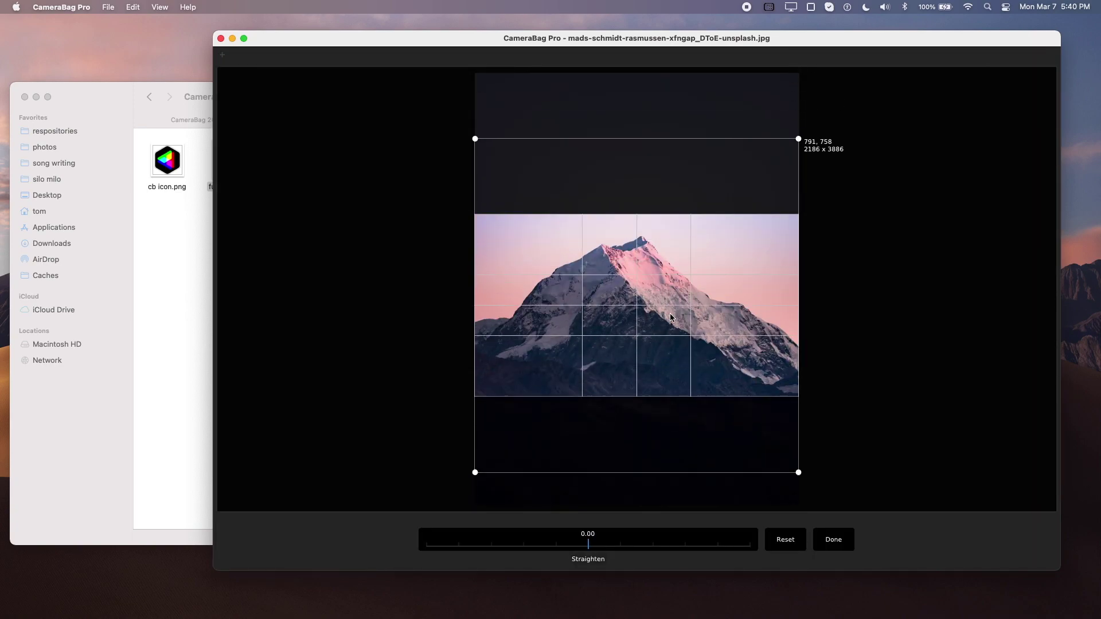
{"action": "left_click_drag", "start_coordinate": [659, 268], "coordinate": [680, 297]}
{"action": "key", "text": "Return"}
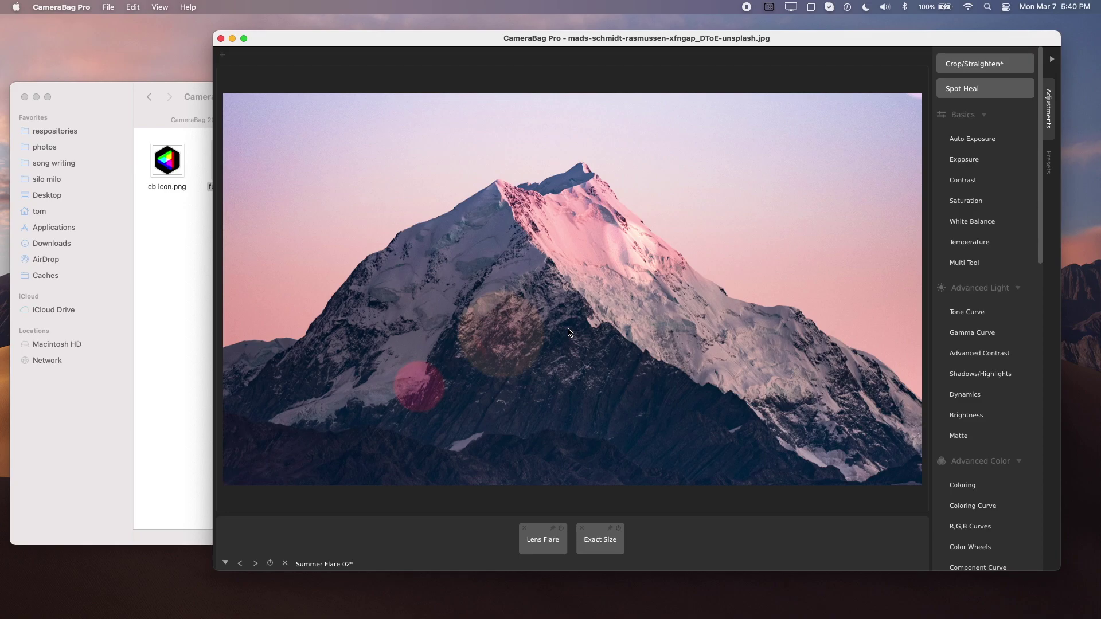
{"action": "scroll", "coordinate": [565, 348], "scroll_direction": "down", "scroll_amount": 2}
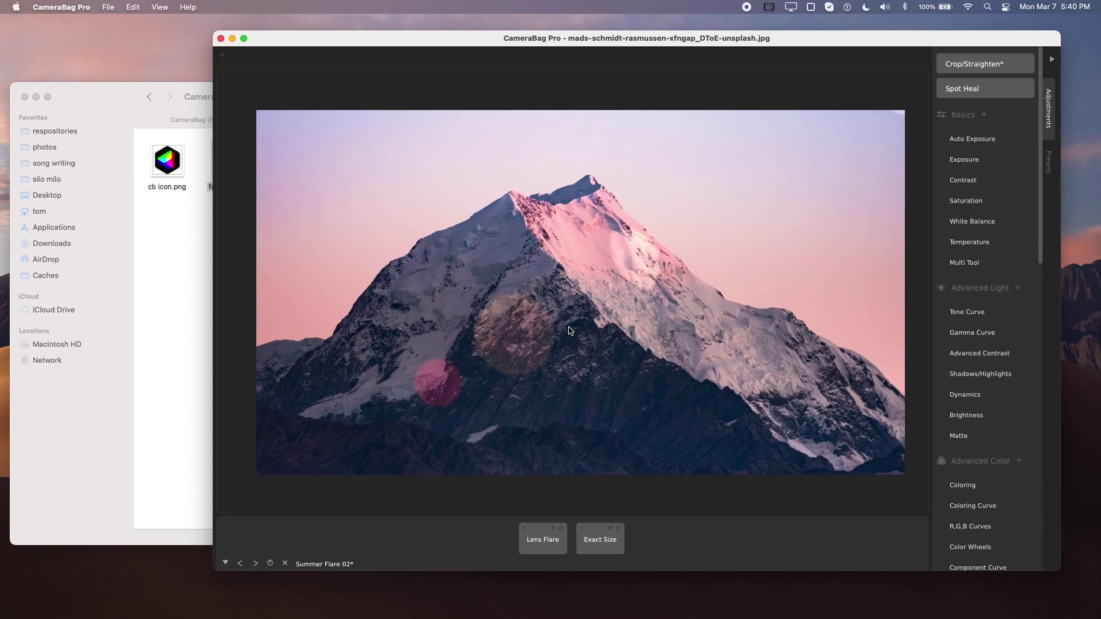
{"action": "left_click", "coordinate": [600, 547]}
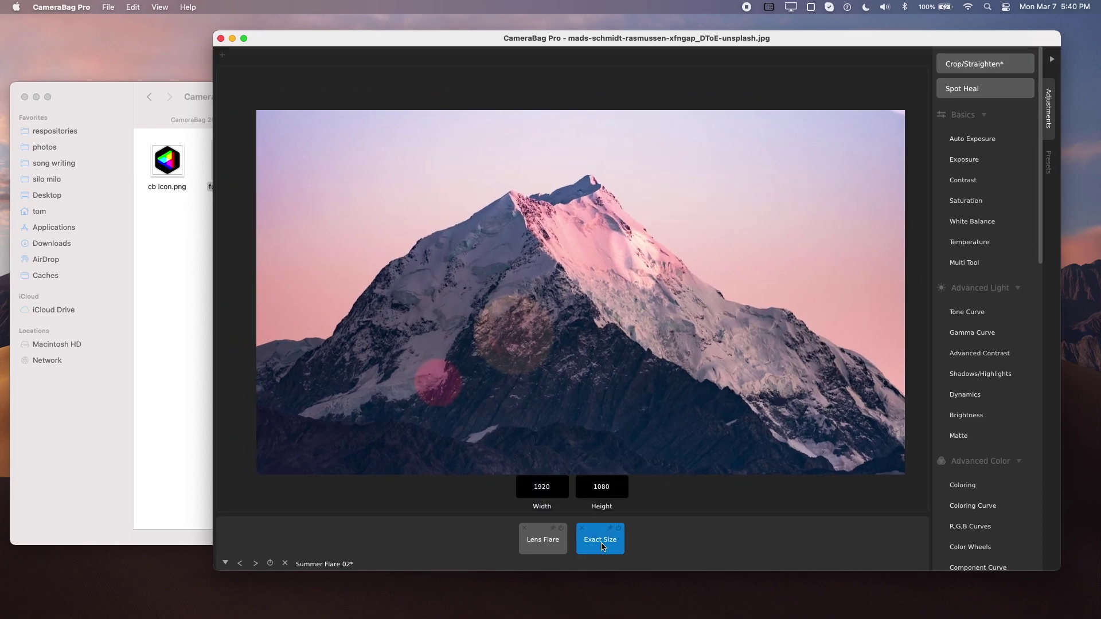
Step: Add cb icon.png as a Watermark and scale it down slightly
{"action": "left_click", "coordinate": [668, 544]}
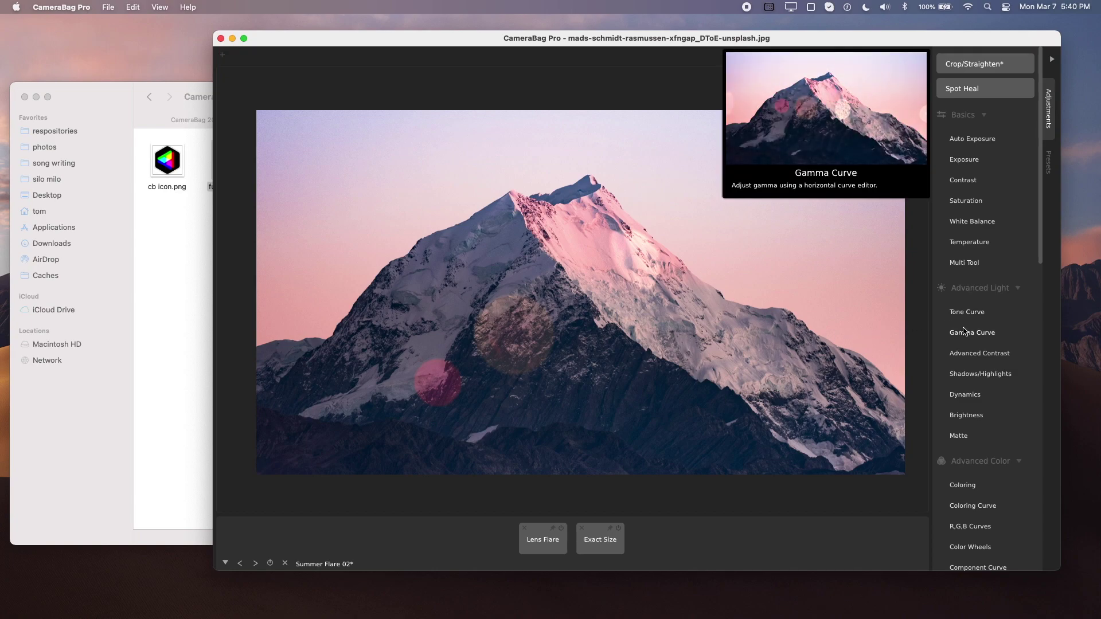
{"action": "scroll", "coordinate": [951, 330], "scroll_direction": "down", "scroll_amount": 10}
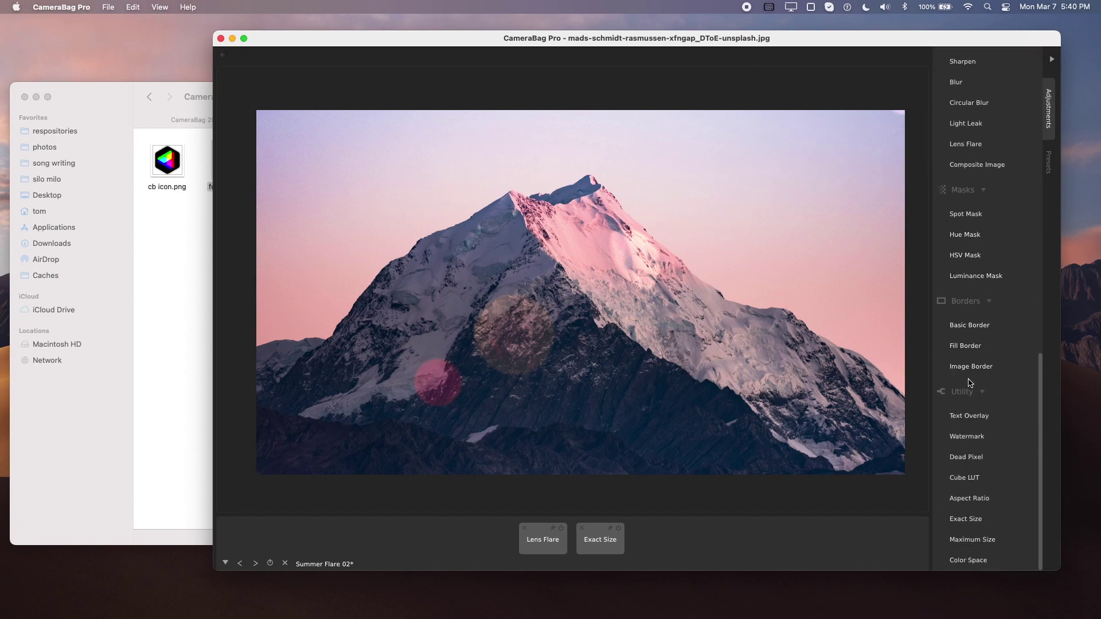
{"action": "left_click", "coordinate": [968, 439]}
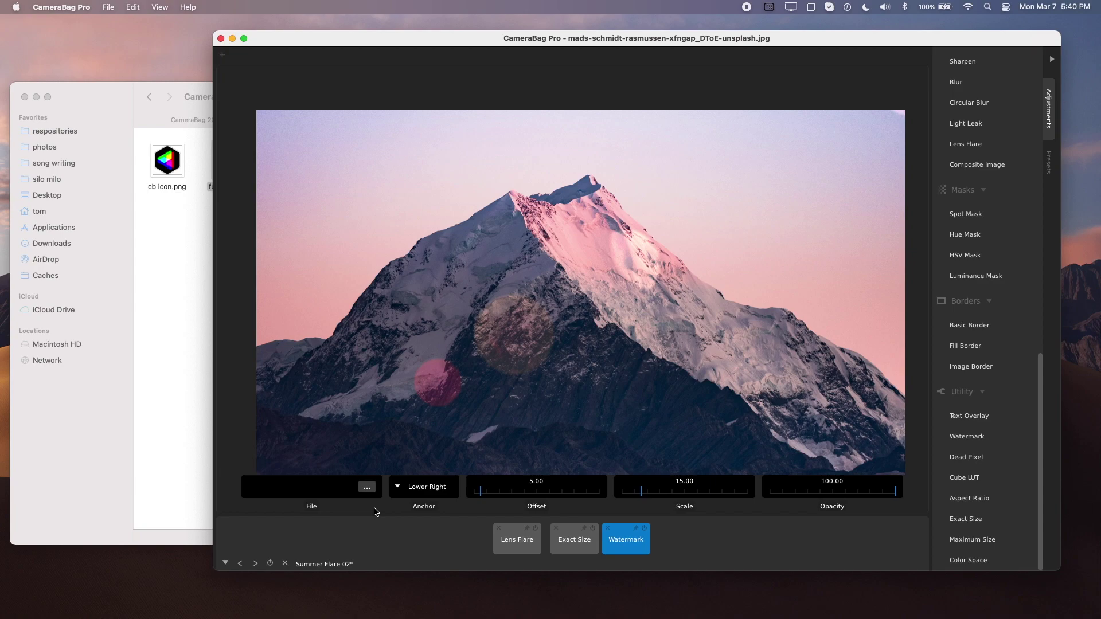
{"action": "left_click", "coordinate": [369, 489]}
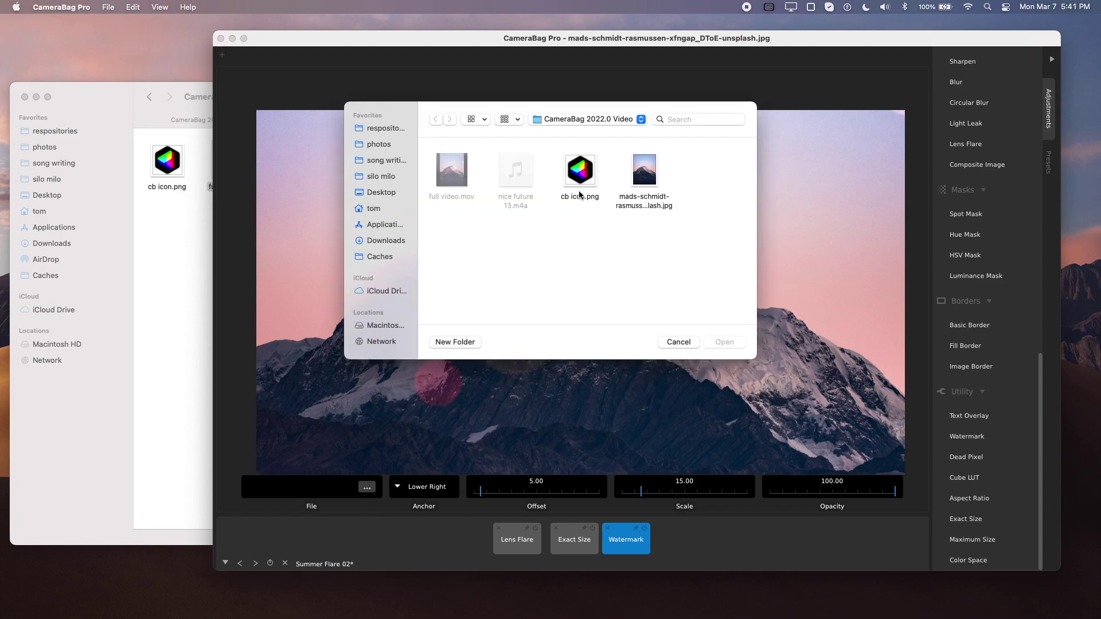
{"action": "double_click", "coordinate": [578, 192]}
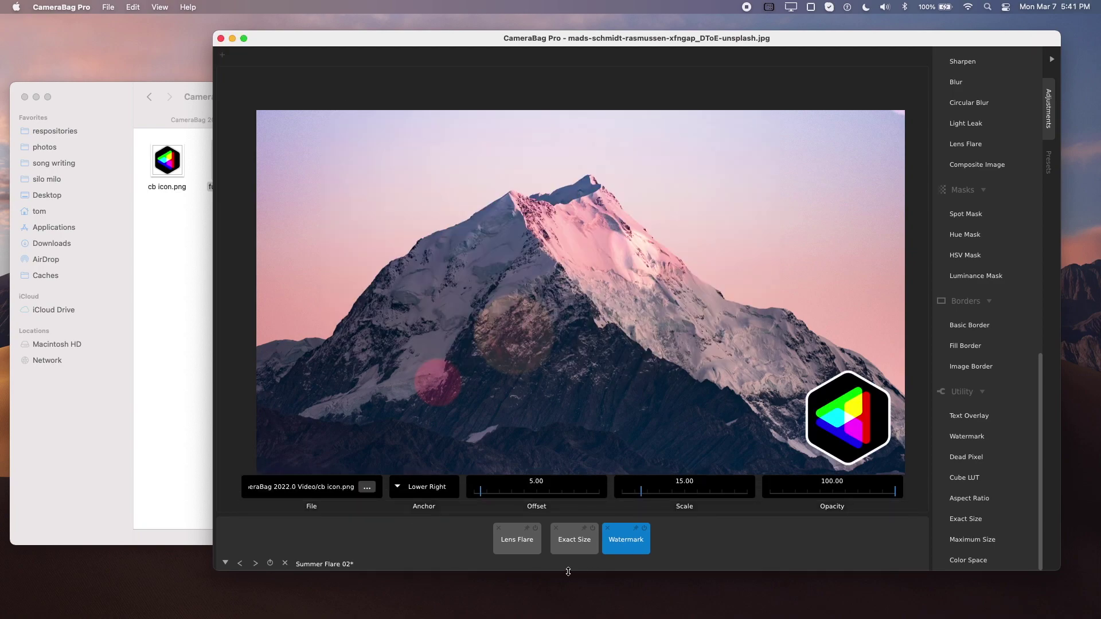
{"action": "left_click_drag", "start_coordinate": [633, 494], "coordinate": [572, 491]}
Step: Push the watermark farther from the corner and add a text overlay reading 'Mountain'
{"action": "left_click", "coordinate": [681, 530]}
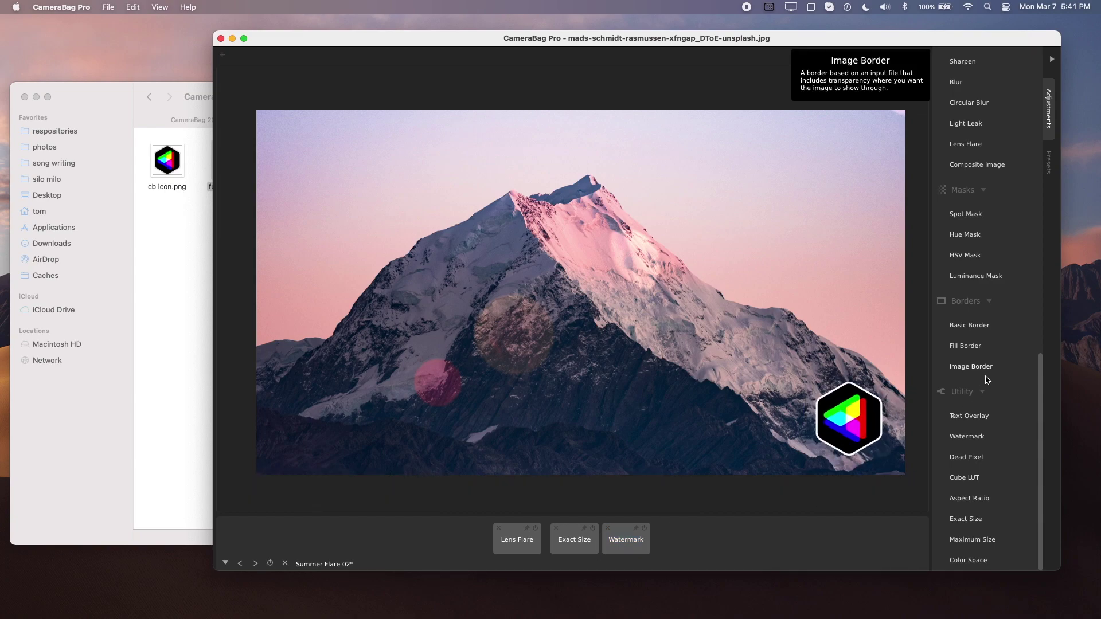
{"action": "left_click", "coordinate": [977, 416]}
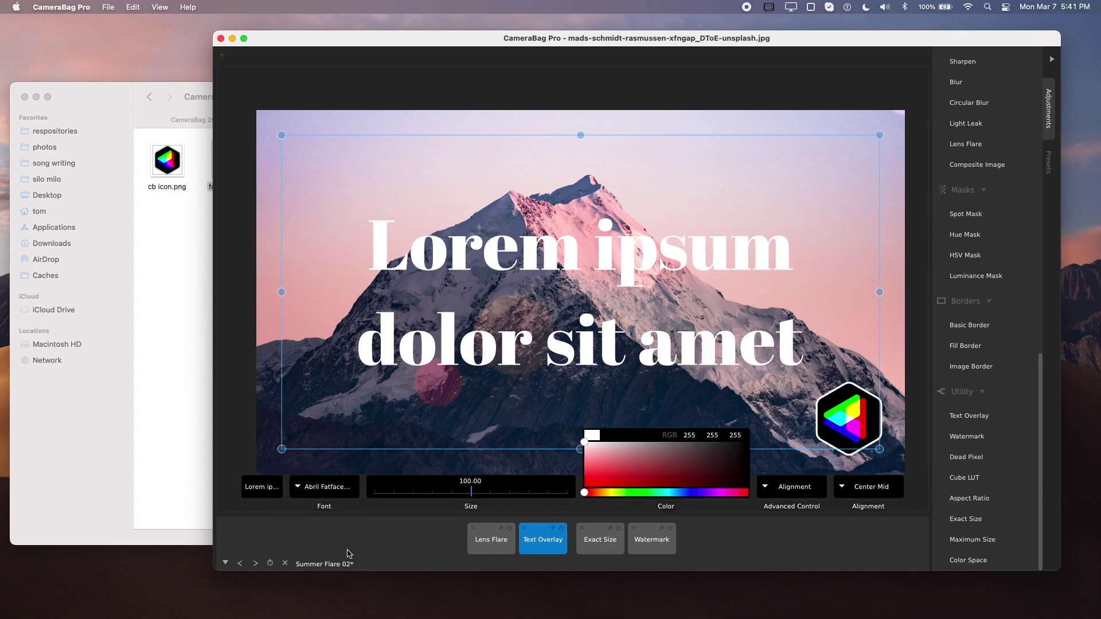
{"action": "left_click", "coordinate": [272, 489]}
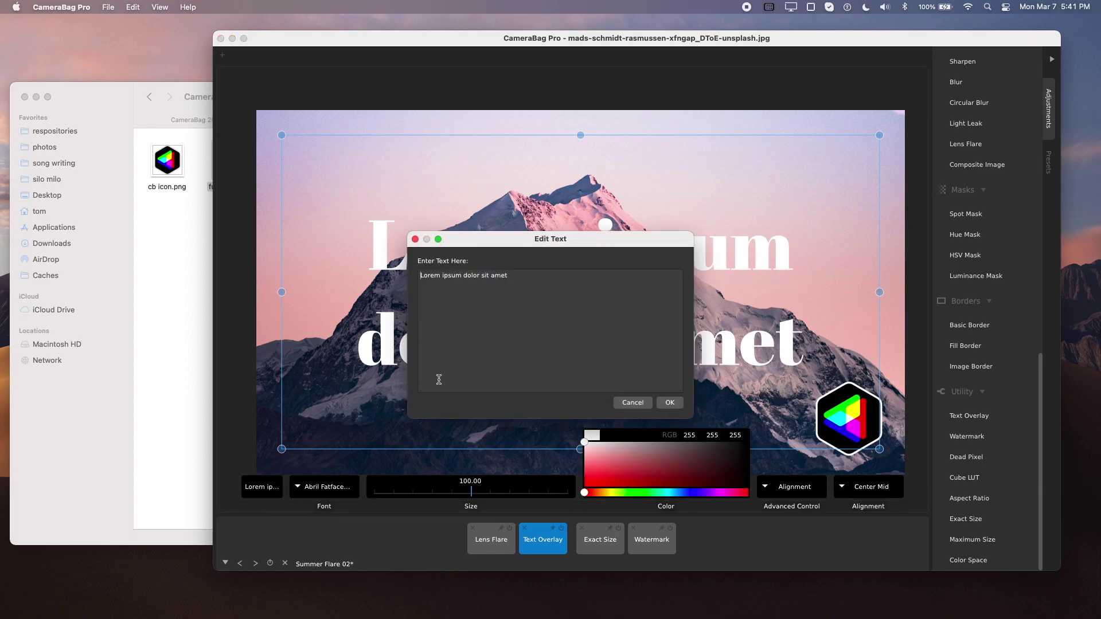
{"action": "triple_click", "coordinate": [522, 277]}
{"action": "type", "text": "Mounta"}
{"action": "key", "text": "BackSpace"}
{"action": "left_click", "coordinate": [669, 402]}
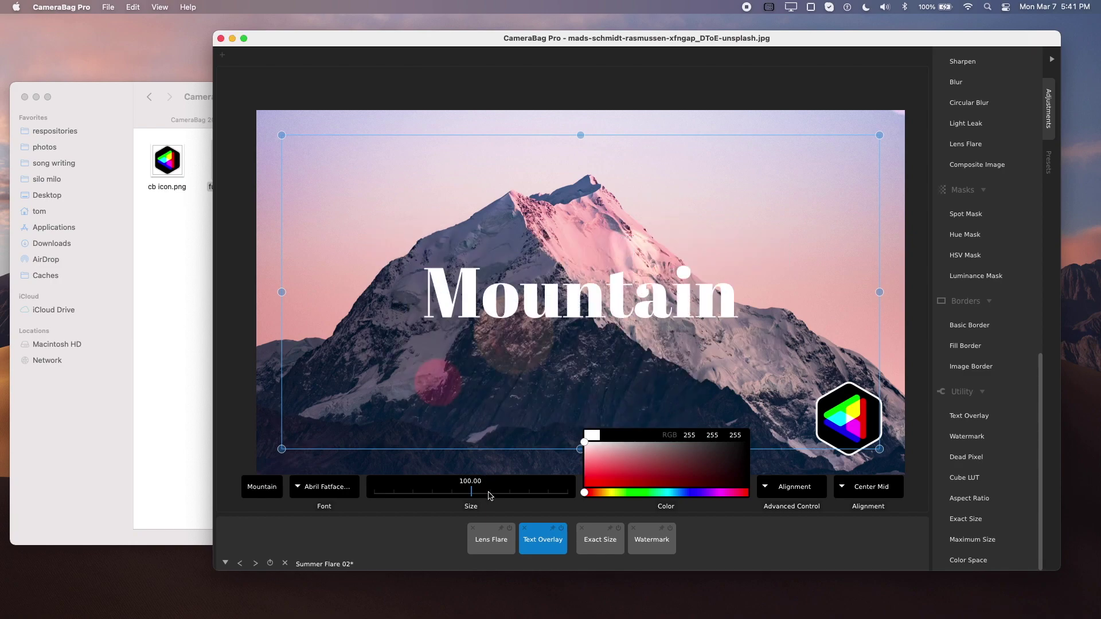
Step: Set the Mountain title's font to Century Gothic Bold
{"action": "scroll", "coordinate": [490, 496], "scroll_direction": "up", "scroll_amount": 2}
{"action": "scroll", "coordinate": [490, 496], "scroll_direction": "up", "scroll_amount": 1}
{"action": "left_click", "coordinate": [335, 487]}
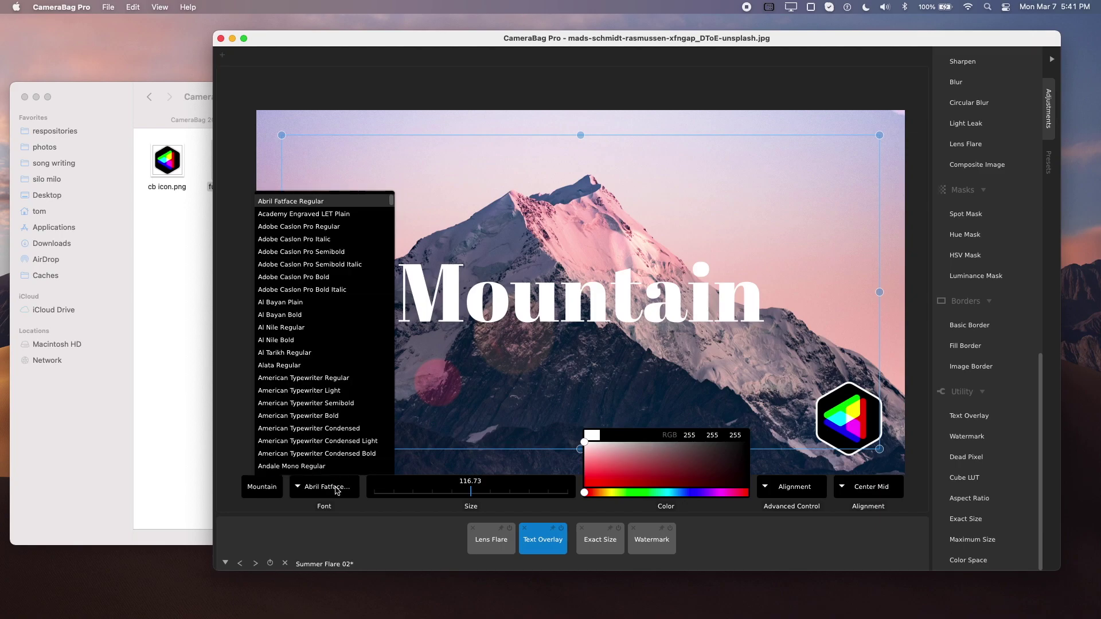
{"action": "scroll", "coordinate": [325, 411], "scroll_direction": "down", "scroll_amount": 5}
{"action": "scroll", "coordinate": [328, 356], "scroll_direction": "down", "scroll_amount": 5}
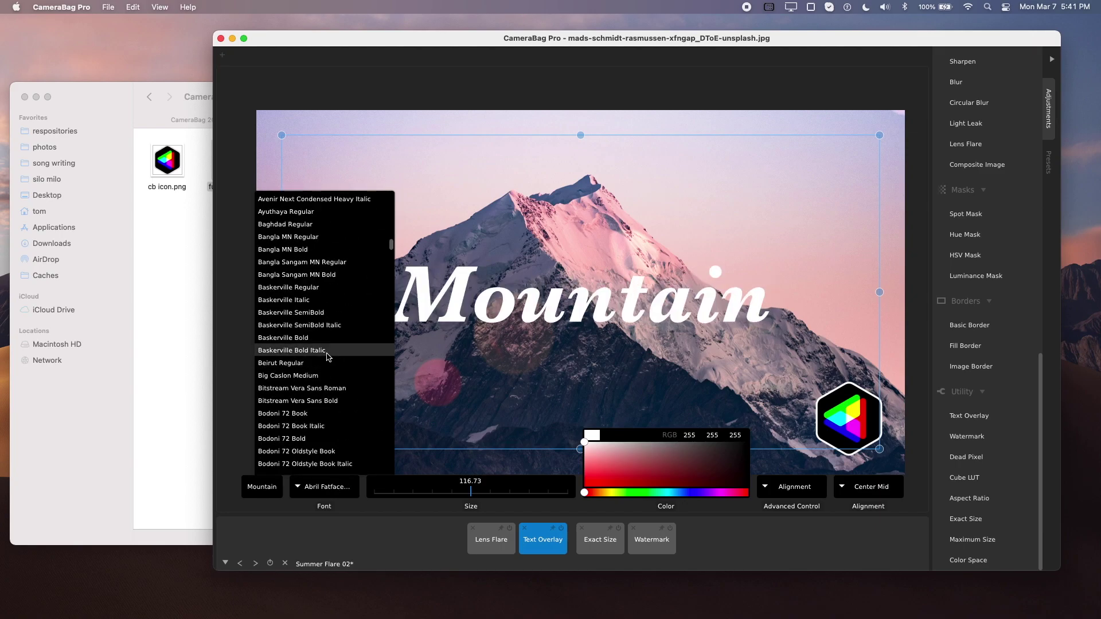
{"action": "key", "text": "Down"}
{"action": "key", "text": "Down"}
{"action": "key", "text": "Down"}
{"action": "key", "text": "Down"}
{"action": "key", "text": "Down"}
{"action": "key", "text": "Down"}
{"action": "key", "text": "Down"}
{"action": "key", "text": "Down"}
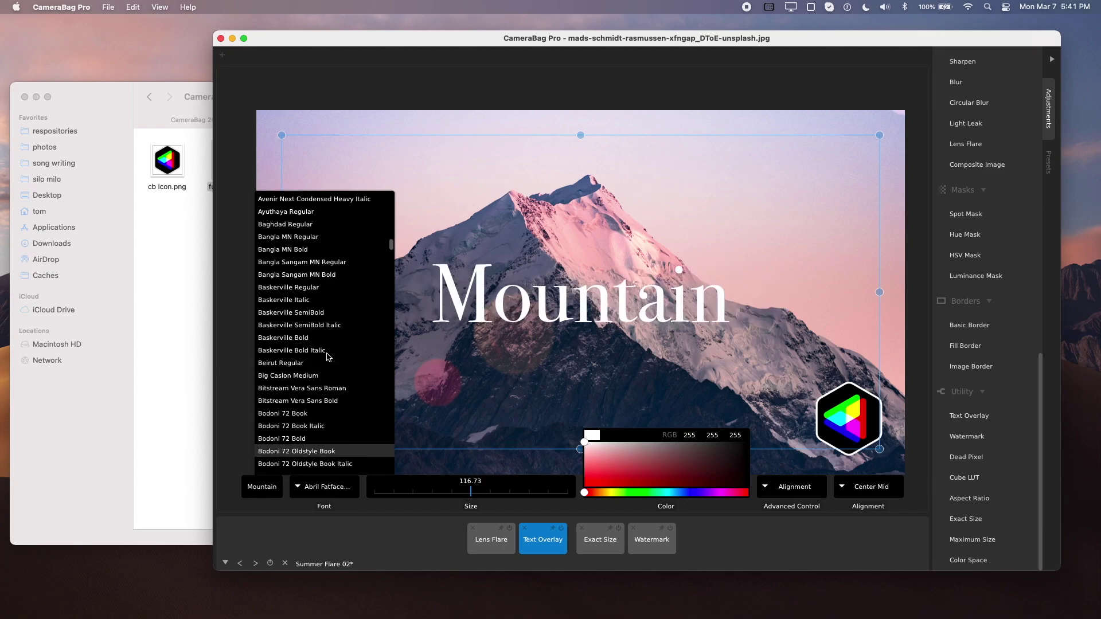
{"action": "key", "text": "Down"}
{"action": "key", "text": "Down"}
{"action": "key", "text": "Down"}
{"action": "key", "text": "Down"}
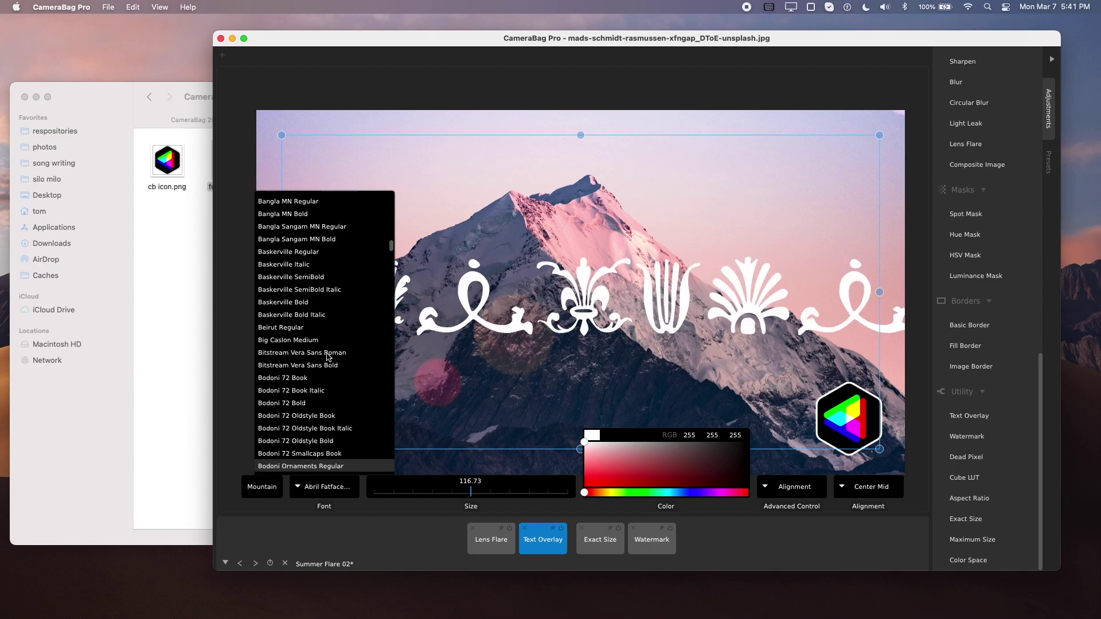
{"action": "key", "text": "Up"}
{"action": "key", "text": "Down"}
{"action": "key", "text": "Down"}
{"action": "key", "text": "Down"}
{"action": "key", "text": "Down"}
{"action": "key", "text": "Down"}
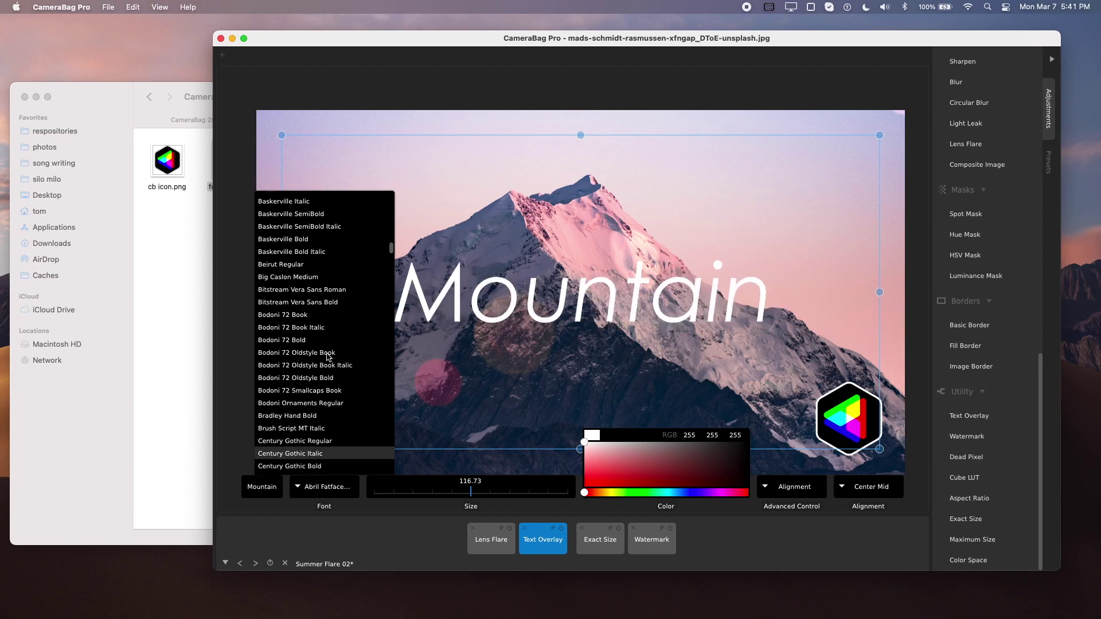
{"action": "key", "text": "Down"}
{"action": "key", "text": "Return"}
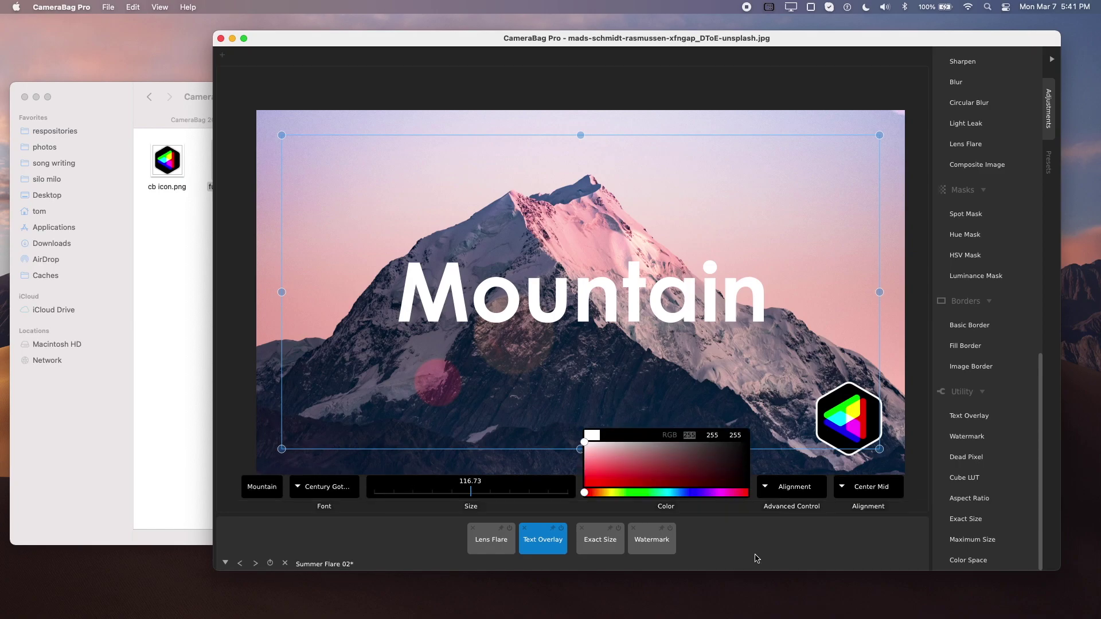
Step: Enlarge the Mountain text size and deselect the overlay to view the result
{"action": "left_click", "coordinate": [496, 494]}
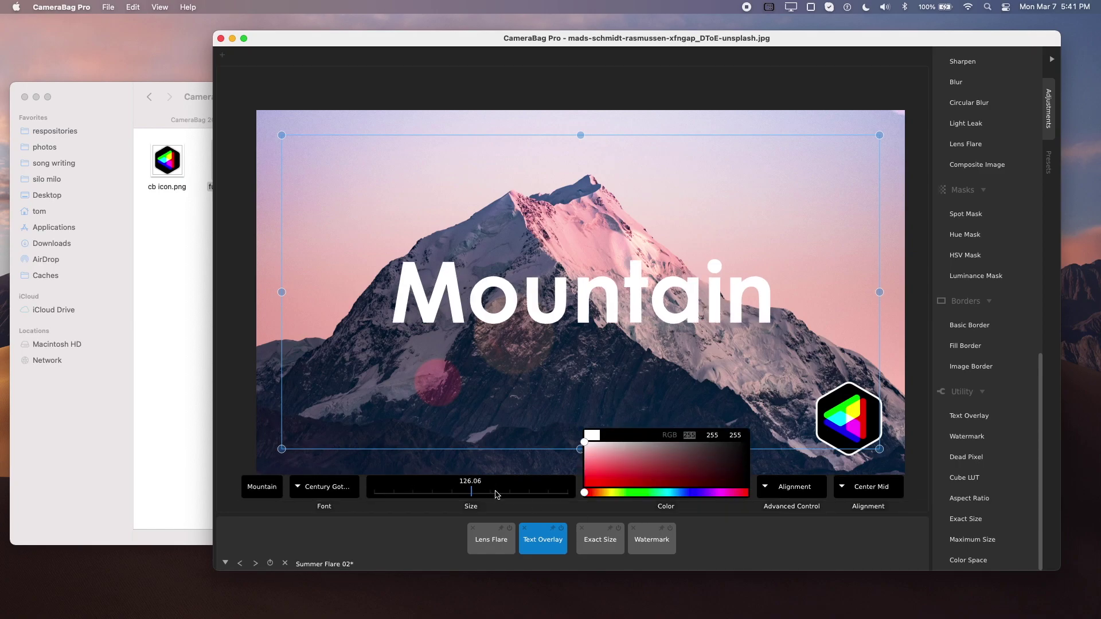
{"action": "left_click_drag", "start_coordinate": [497, 494], "coordinate": [500, 493]}
{"action": "left_click", "coordinate": [739, 554]}
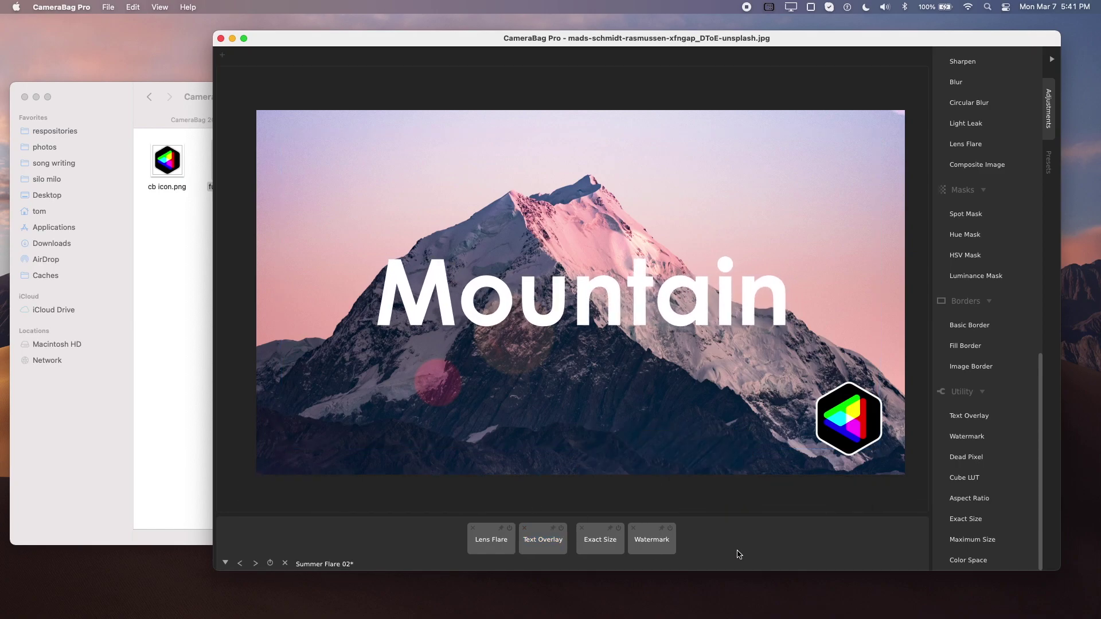
Step: Start a video export with nice future 13.m4a as the soundtrack
{"action": "left_click", "coordinate": [108, 7]}
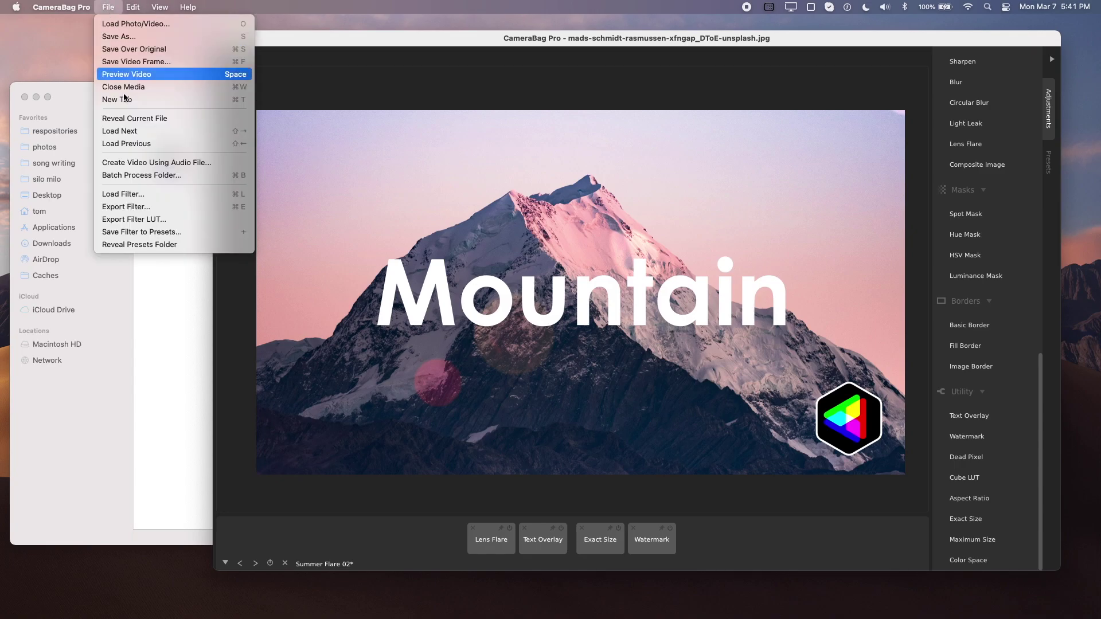
{"action": "left_click", "coordinate": [141, 163]}
{"action": "left_click", "coordinate": [660, 365]}
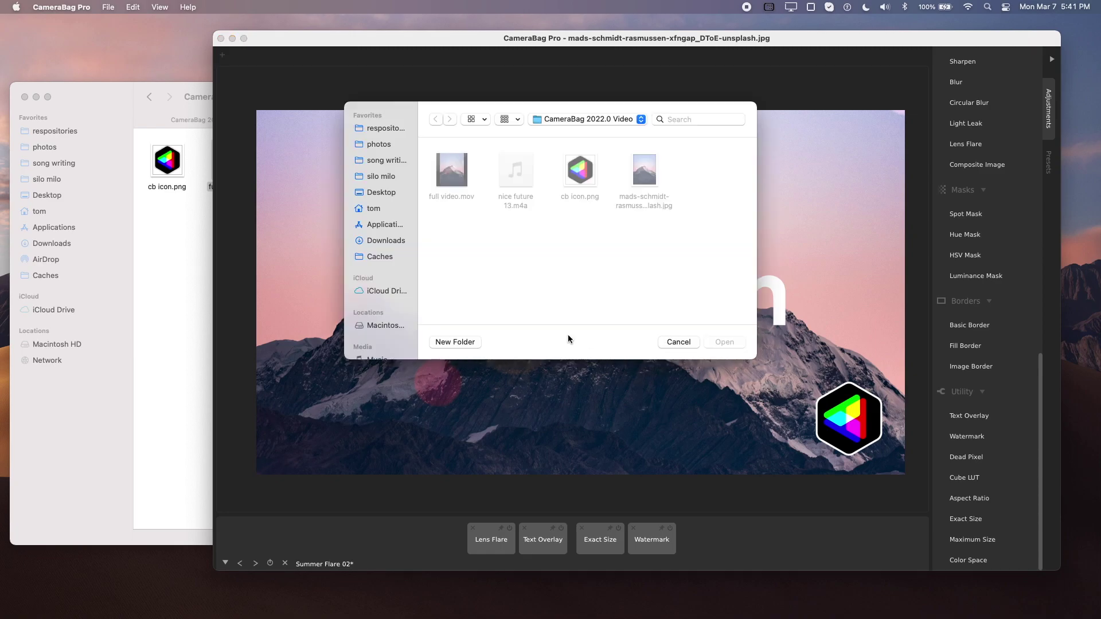
{"action": "double_click", "coordinate": [515, 172]}
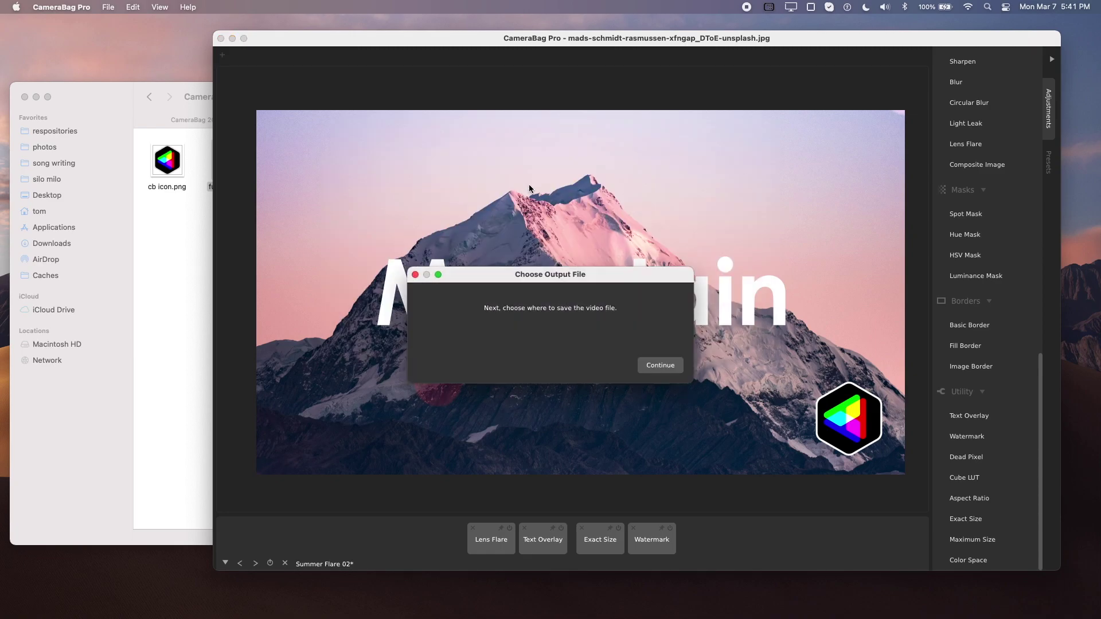
{"action": "left_click", "coordinate": [660, 365]}
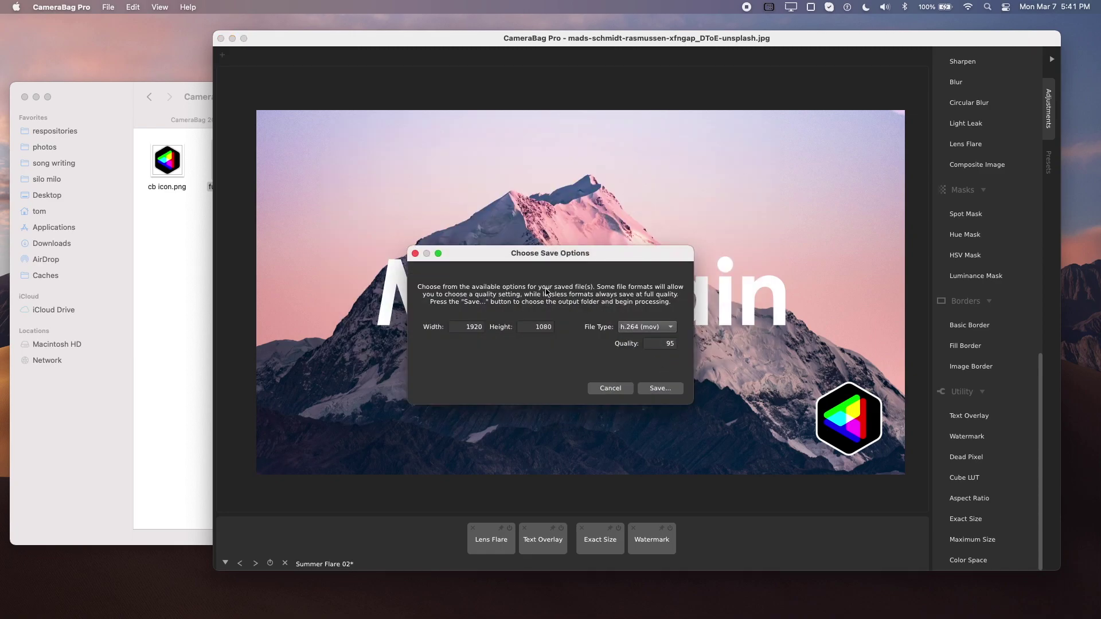
Step: Keep 1920×1080 H.264 and save the video as 'full video 2.mov'
{"action": "left_click", "coordinate": [668, 389]}
{"action": "left_click", "coordinate": [665, 390]}
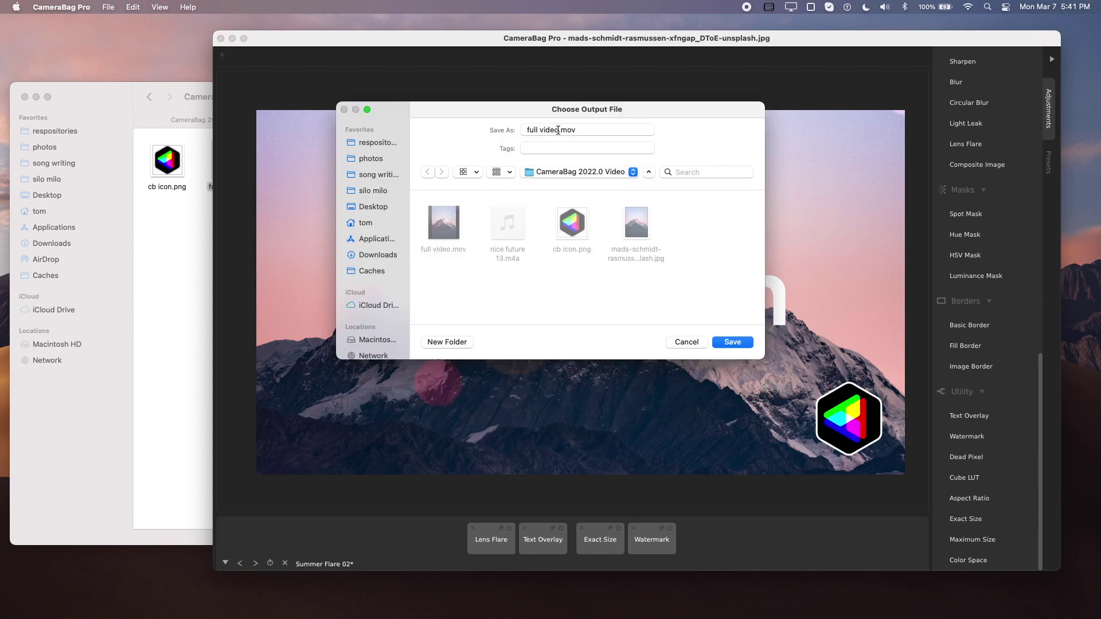
{"action": "type", "text": "2"}
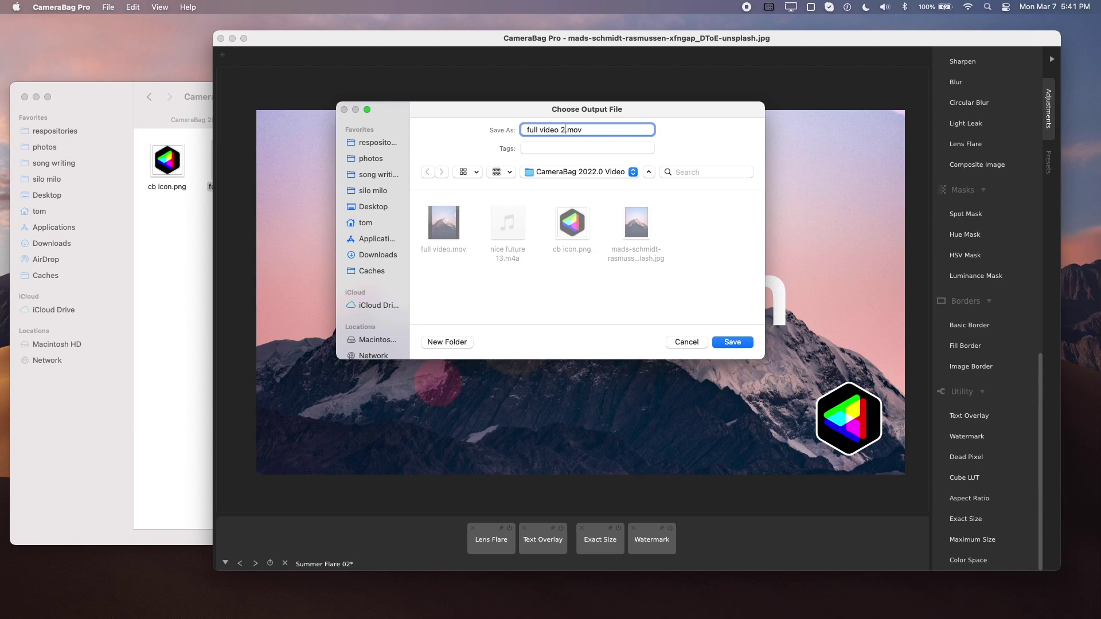
{"action": "key", "text": "Return"}
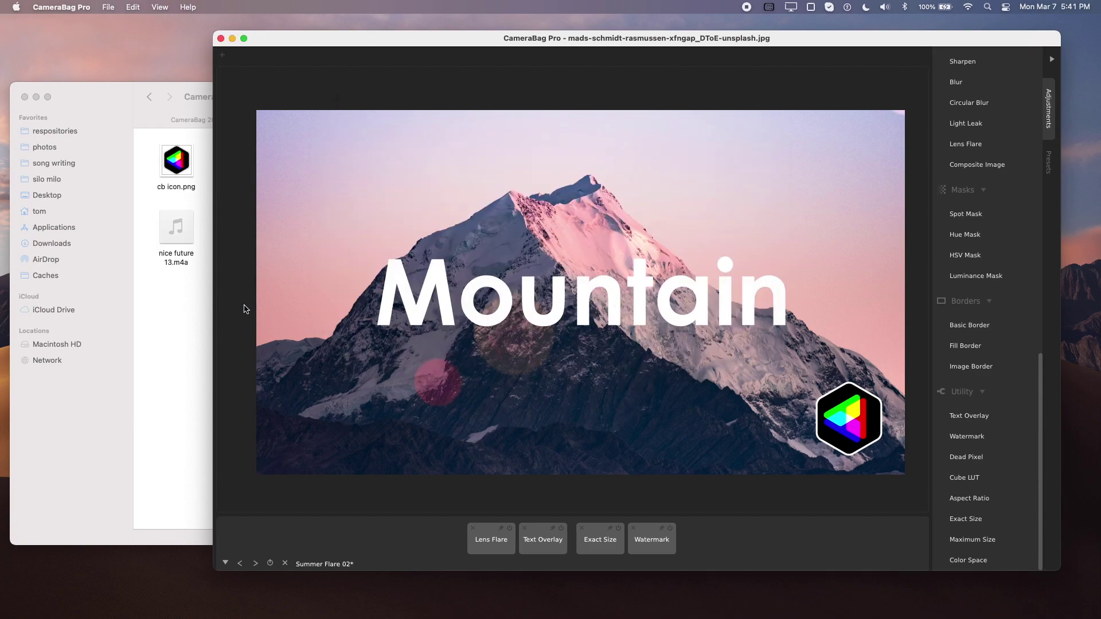
{"action": "left_click", "coordinate": [173, 333]}
Step: Open full video 2.mov in a resized QuickTime window and play it back
{"action": "double_click", "coordinate": [250, 160]}
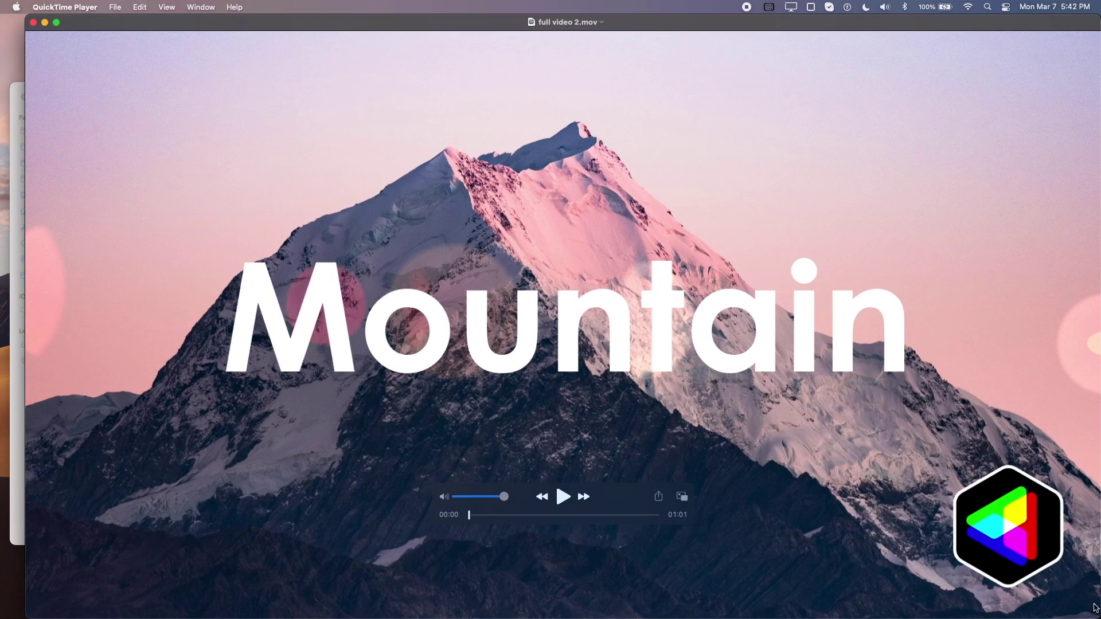
{"action": "mouse_move", "coordinate": [1098, 613]}
{"action": "left_mouse_down"}
{"action": "mouse_move", "coordinate": [724, 422]}
{"action": "mouse_move", "coordinate": [682, 384]}
{"action": "left_mouse_up"}
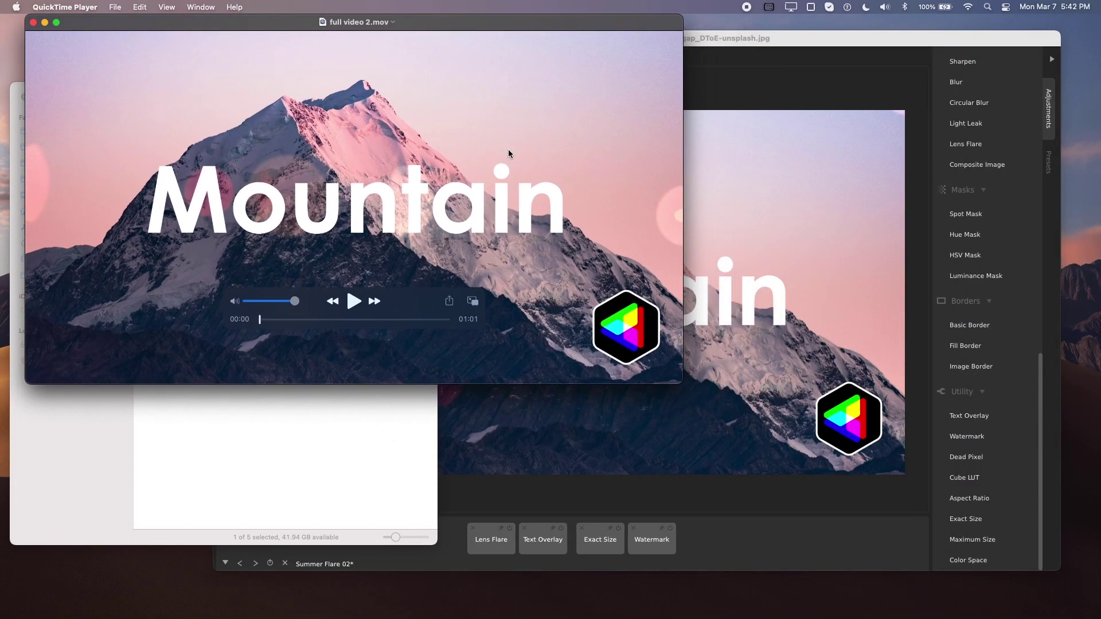
{"action": "left_click_drag", "start_coordinate": [469, 28], "coordinate": [627, 109]}
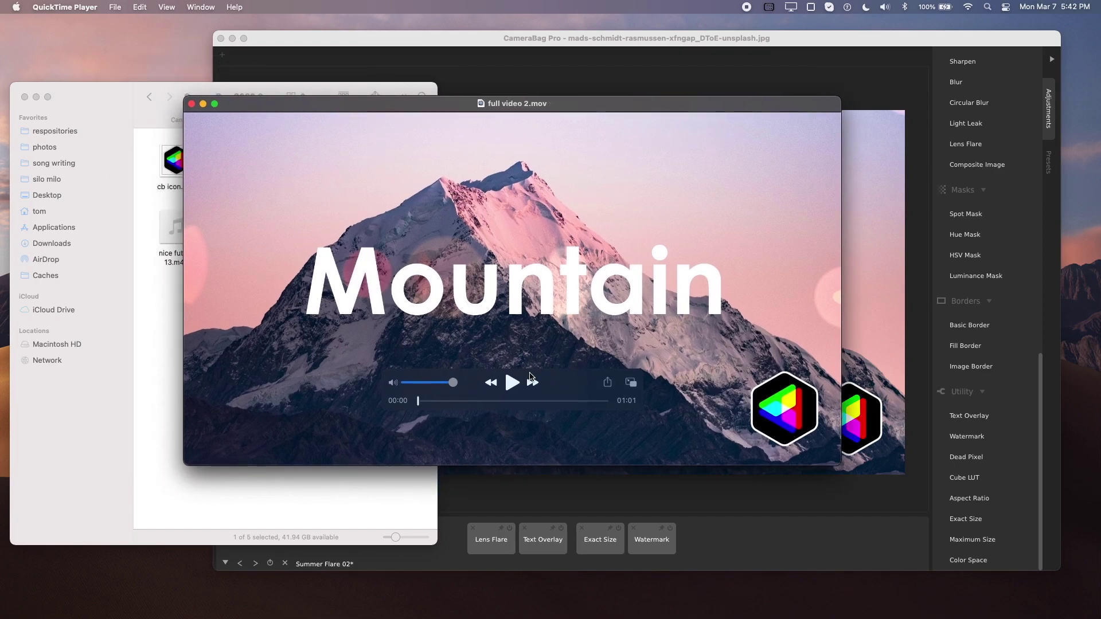
{"action": "left_click", "coordinate": [511, 382]}
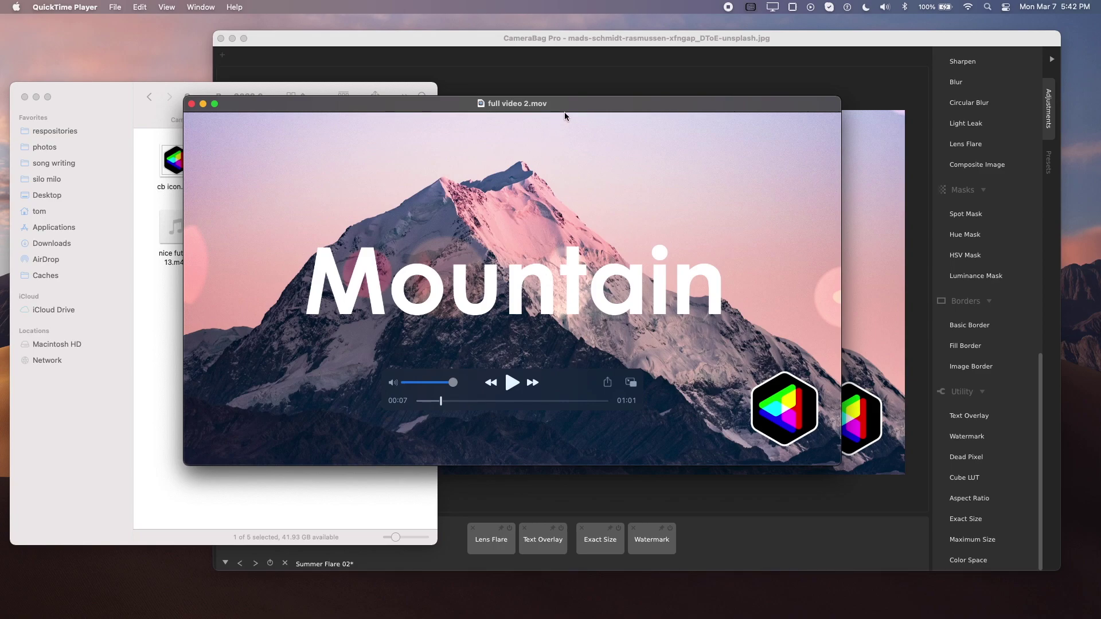
{"action": "left_click_drag", "start_coordinate": [564, 112], "coordinate": [516, 88]}
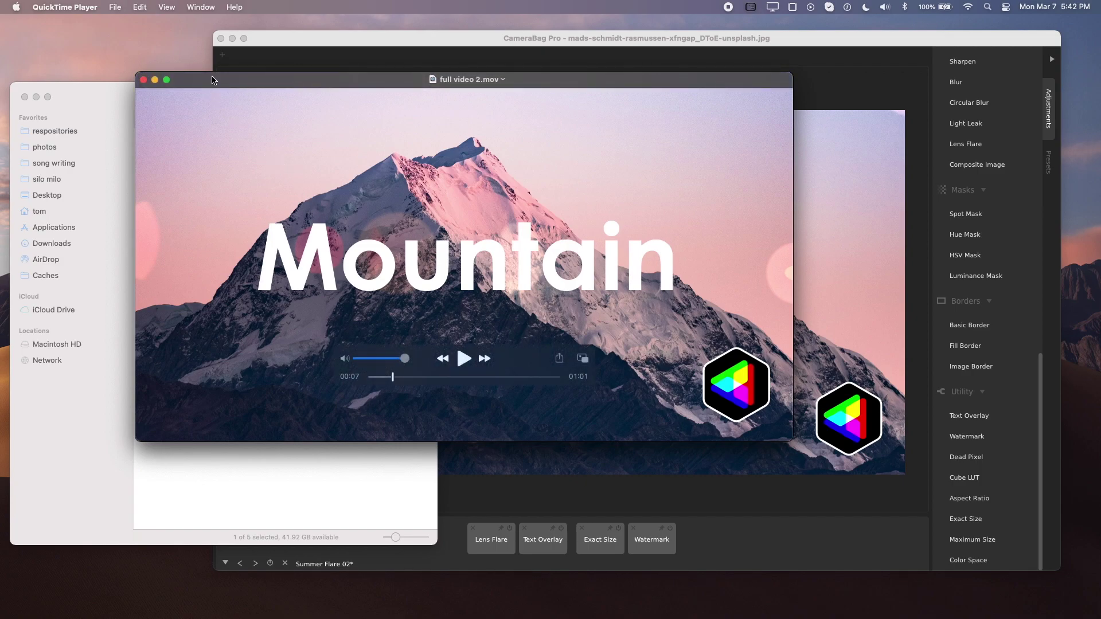
{"action": "left_click_drag", "start_coordinate": [213, 80], "coordinate": [201, 78]}
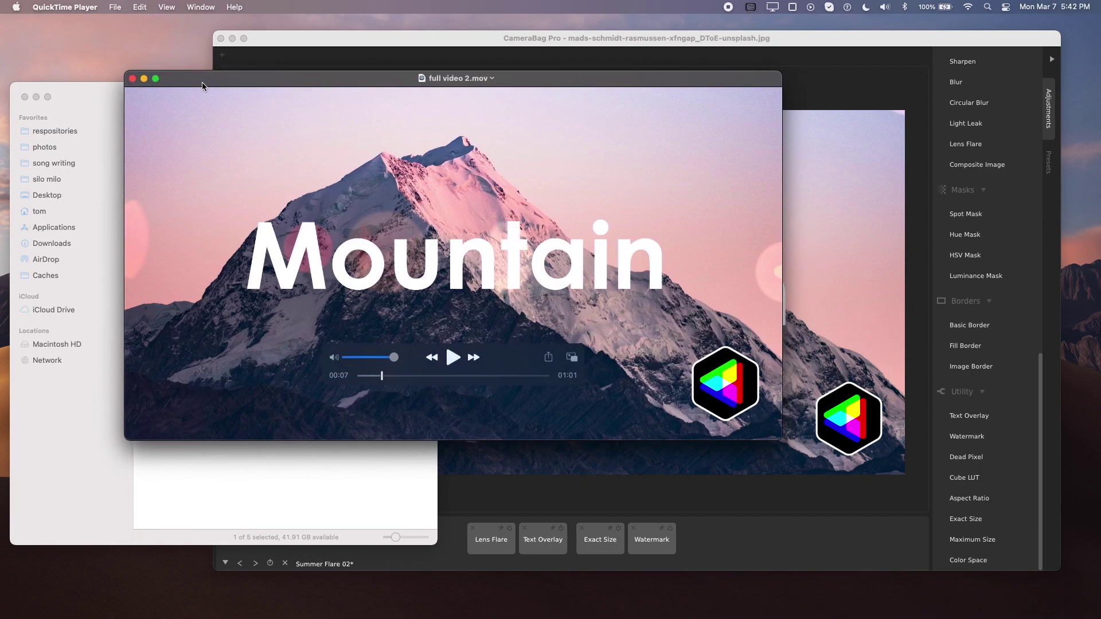
{"action": "left_click", "coordinate": [133, 79]}
{"action": "left_click", "coordinate": [317, 44]}
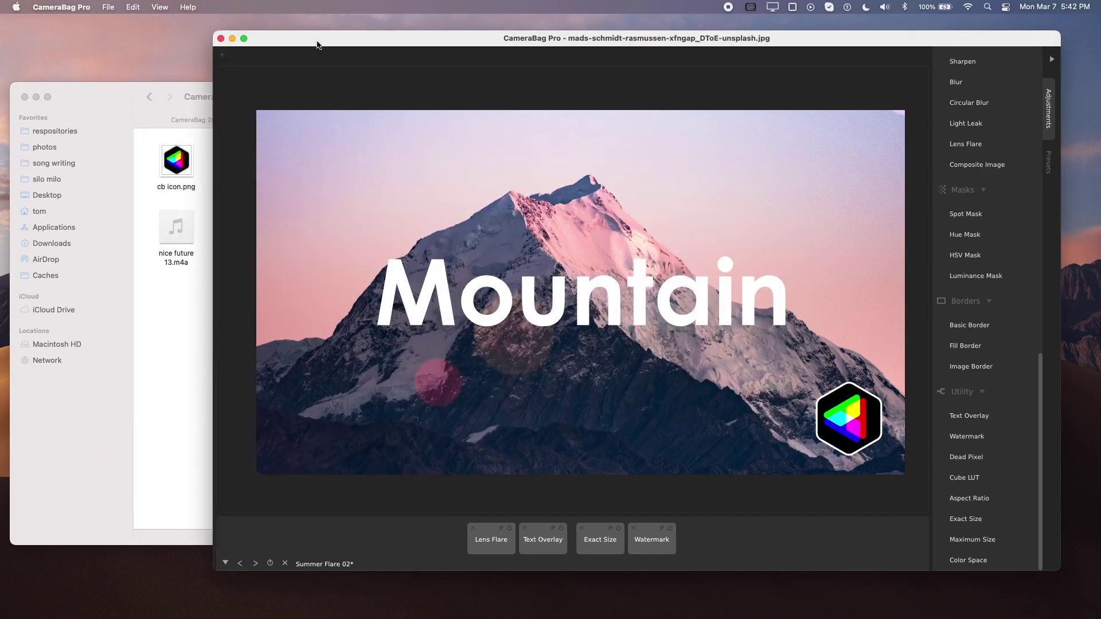